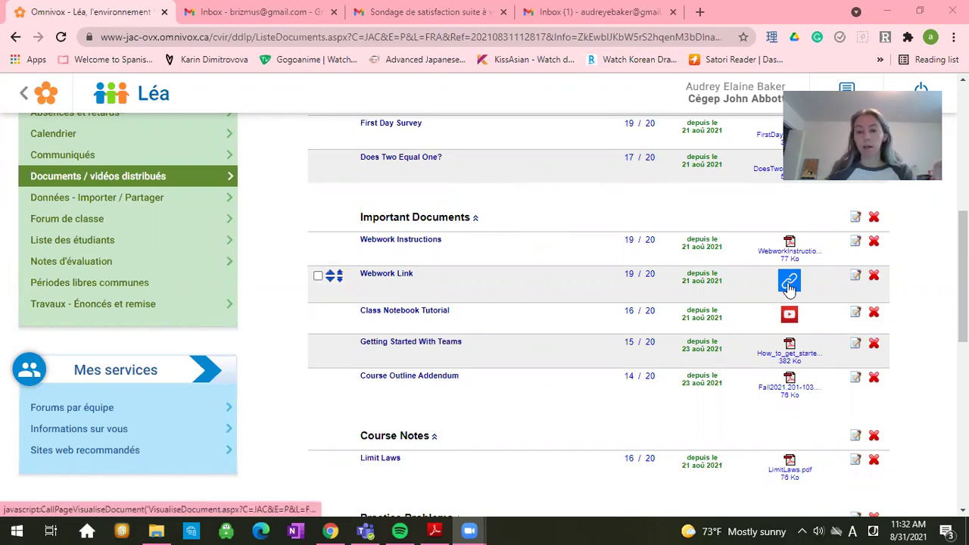
Open the cal1baker WeBWorK course site from the Webwork Link in a new tab
{"action": "left_click", "coordinate": [789, 282]}
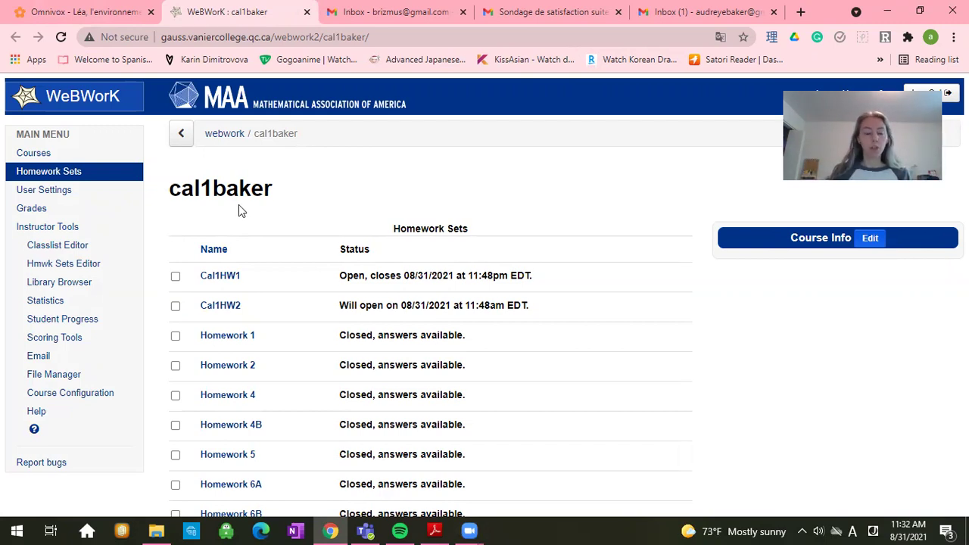
{"action": "scroll", "coordinate": [224, 277], "scroll_direction": "down", "scroll_amount": 1}
{"action": "scroll", "coordinate": [224, 278], "scroll_direction": "down", "scroll_amount": 8}
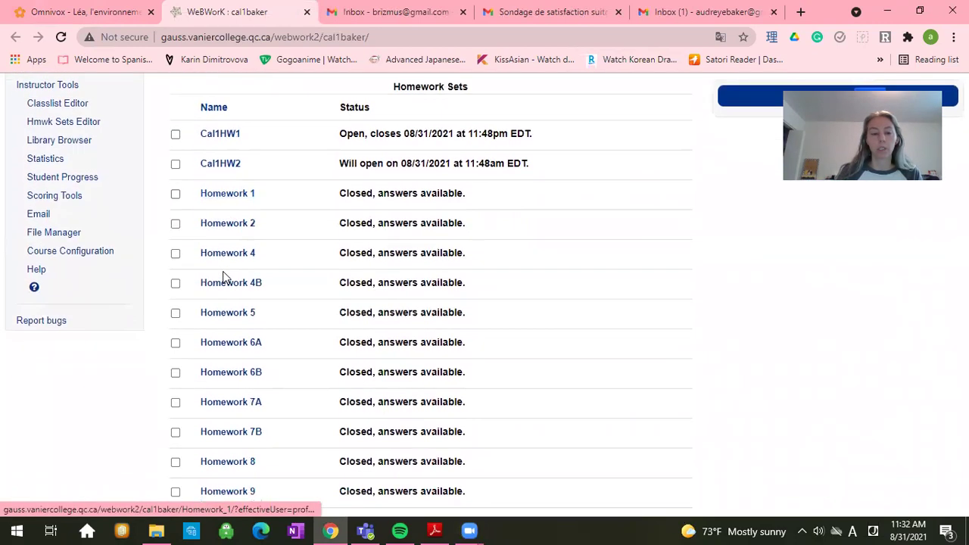
{"action": "scroll", "coordinate": [223, 275], "scroll_direction": "up", "scroll_amount": 7}
{"action": "scroll", "coordinate": [223, 277], "scroll_direction": "up", "scroll_amount": 3}
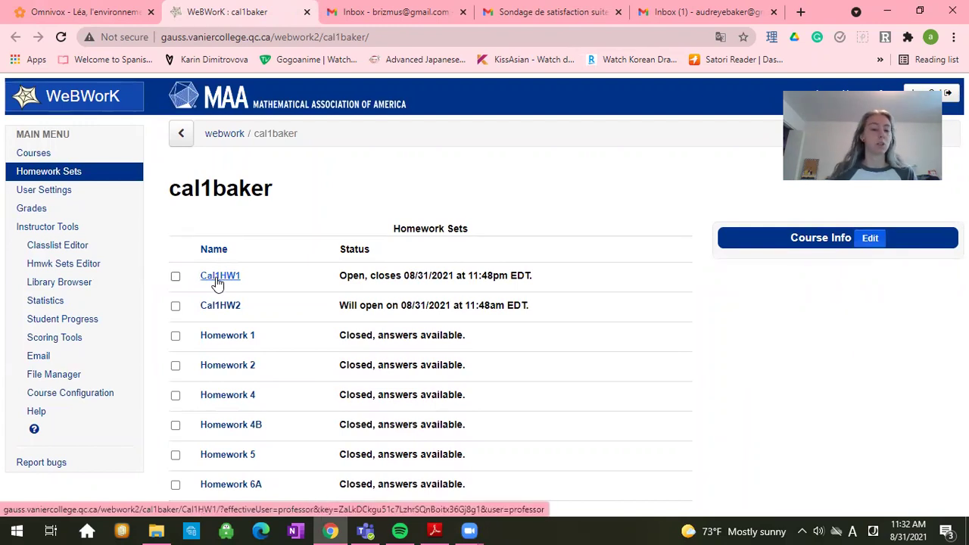
Open the Cal1HW1 homework set and look over its list of Problems 1–14
{"action": "left_click", "coordinate": [211, 280]}
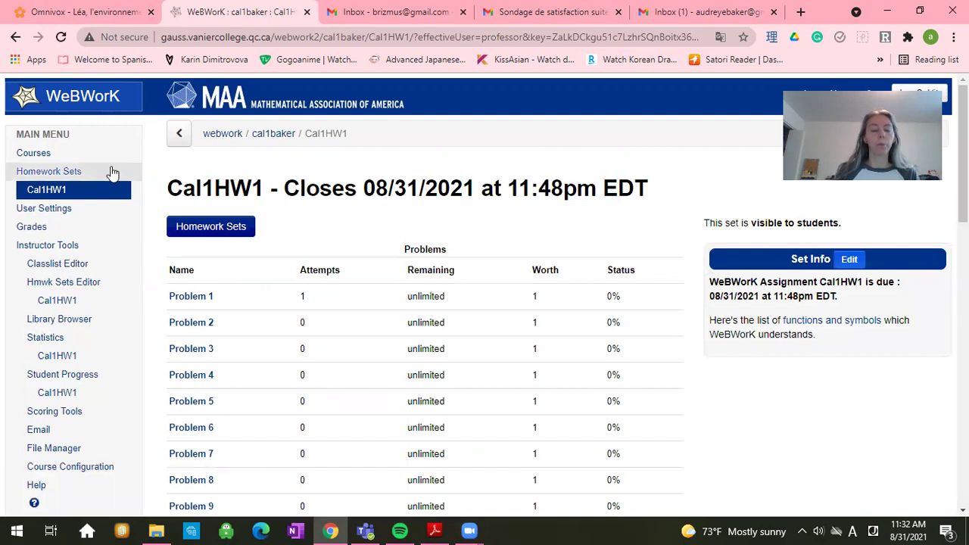
{"action": "scroll", "coordinate": [298, 191], "scroll_direction": "down", "scroll_amount": 4}
{"action": "scroll", "coordinate": [299, 191], "scroll_direction": "down", "scroll_amount": 1}
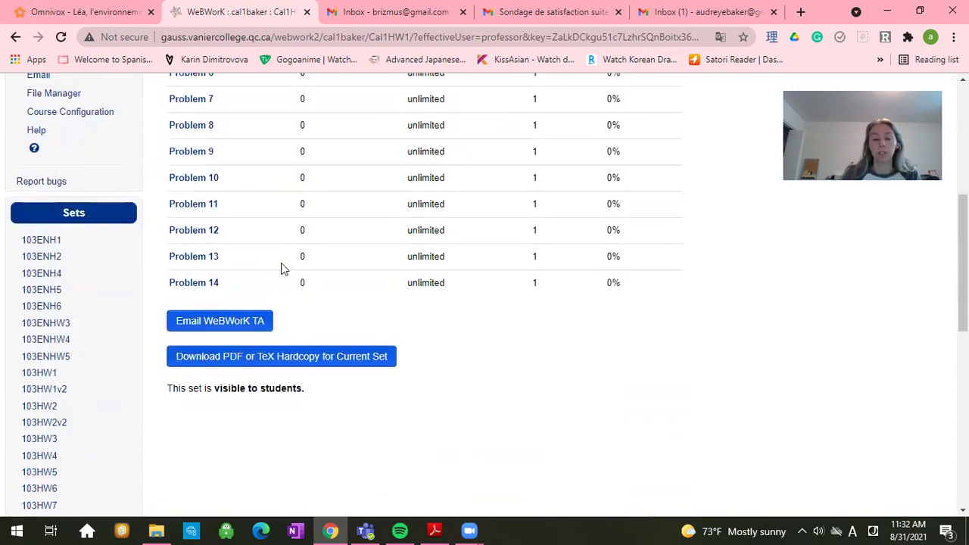
Generate a two-column PDF hardcopy of Cal1HW1 with student answers
{"action": "left_click", "coordinate": [284, 365]}
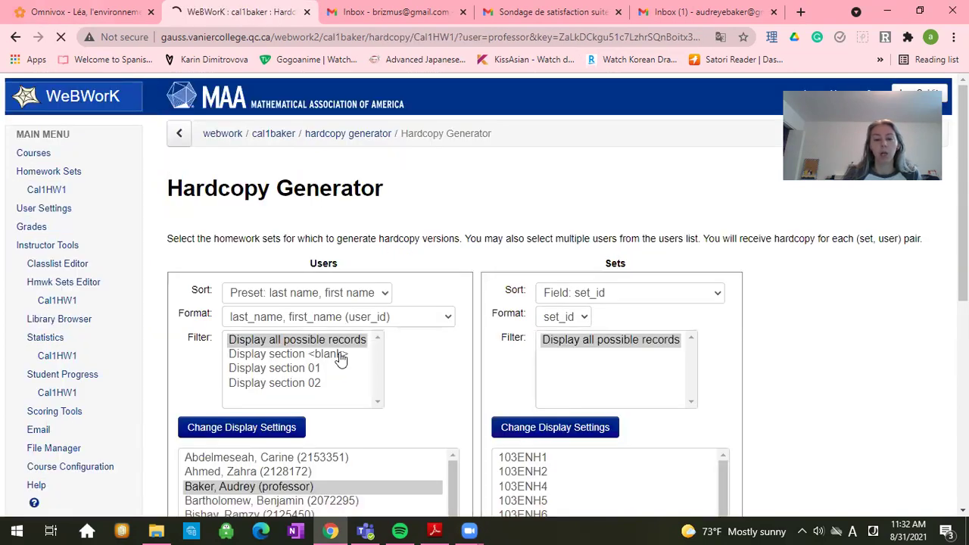
{"action": "scroll", "coordinate": [409, 363], "scroll_direction": "down", "scroll_amount": 5}
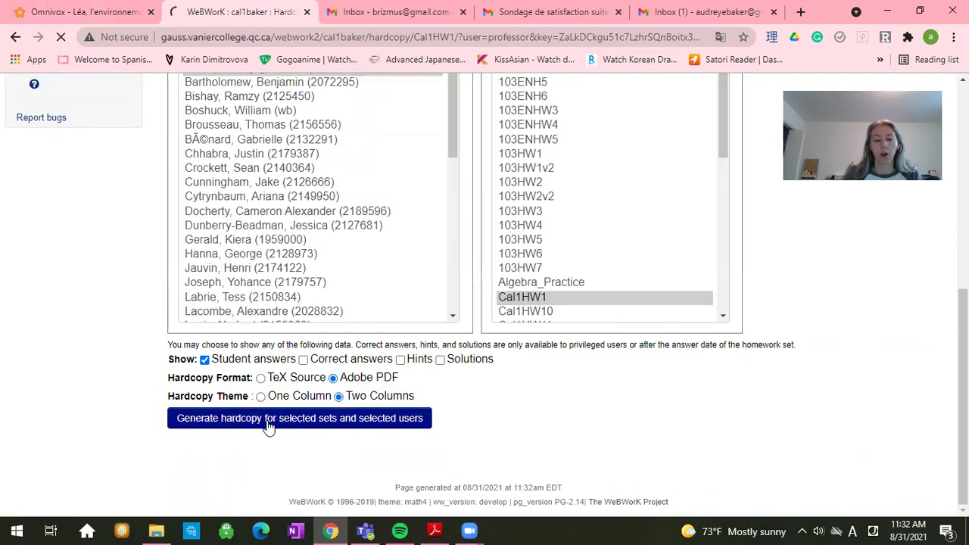
{"action": "left_click", "coordinate": [268, 426]}
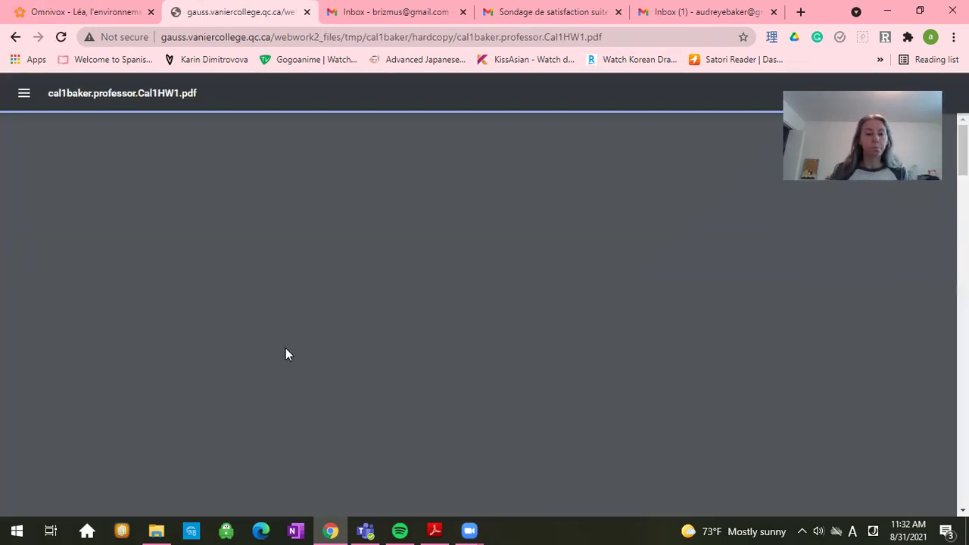
Page through the 4-page hardcopy PDF, then go back to the Hardcopy Generator page
{"action": "scroll", "coordinate": [500, 186], "scroll_direction": "down", "scroll_amount": 6}
{"action": "scroll", "coordinate": [477, 182], "scroll_direction": "down", "scroll_amount": 19}
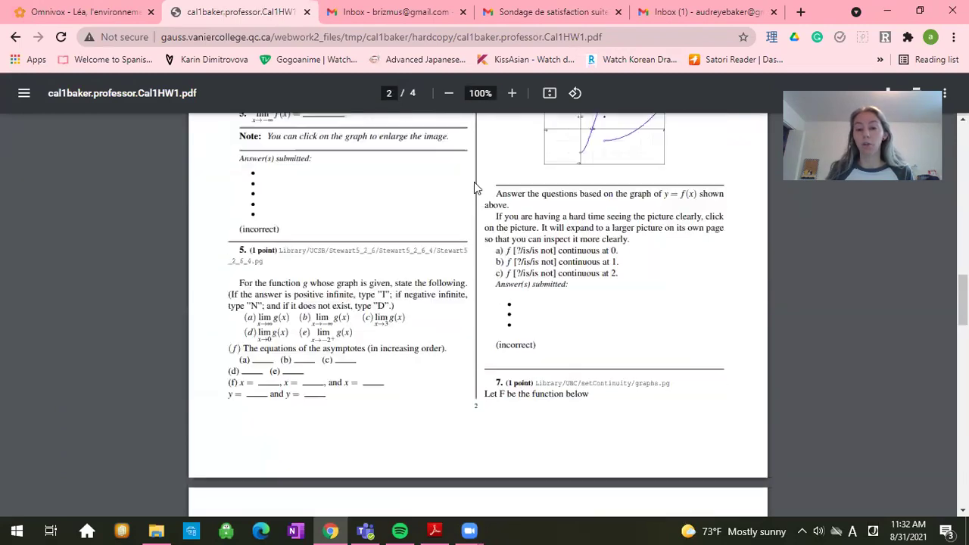
{"action": "scroll", "coordinate": [471, 189], "scroll_direction": "down", "scroll_amount": 9}
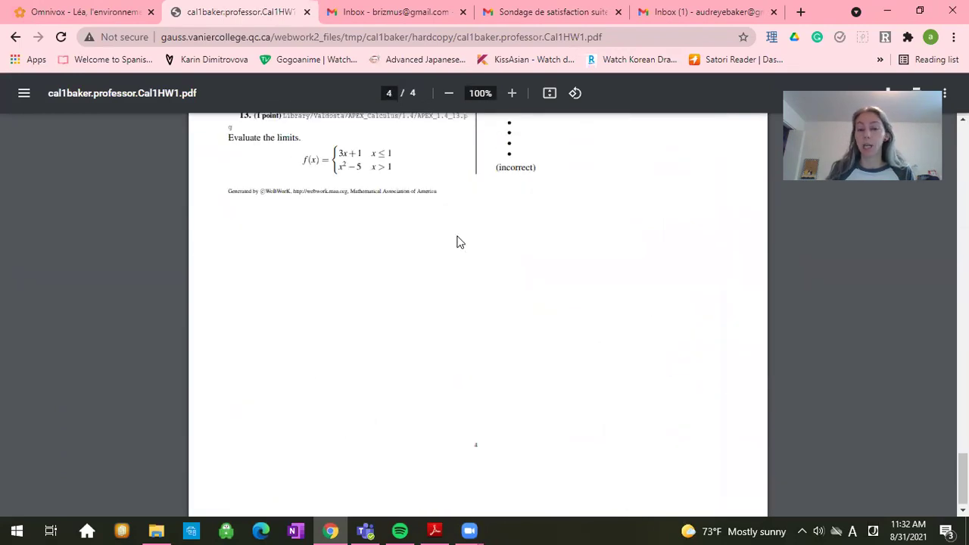
{"action": "scroll", "coordinate": [439, 261], "scroll_direction": "up", "scroll_amount": 7}
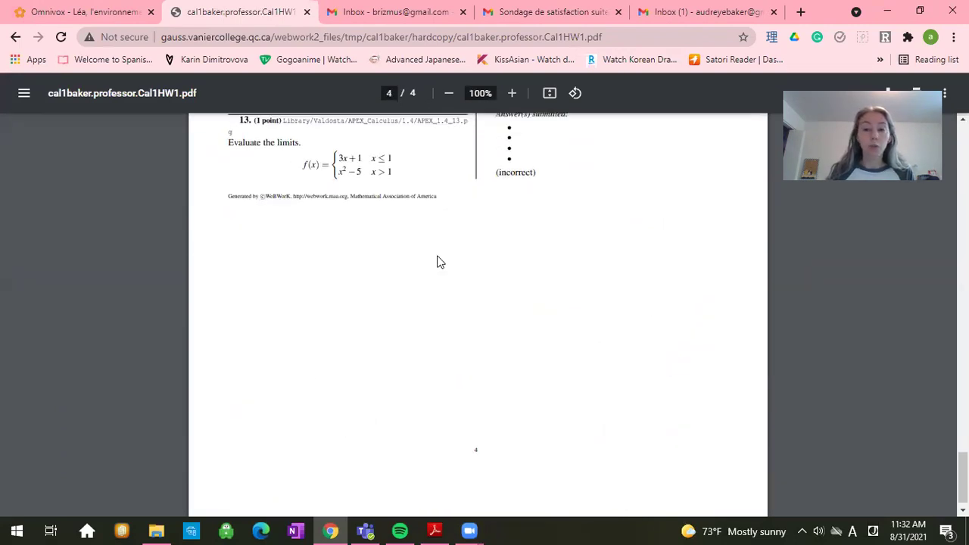
{"action": "left_click", "coordinate": [15, 37]}
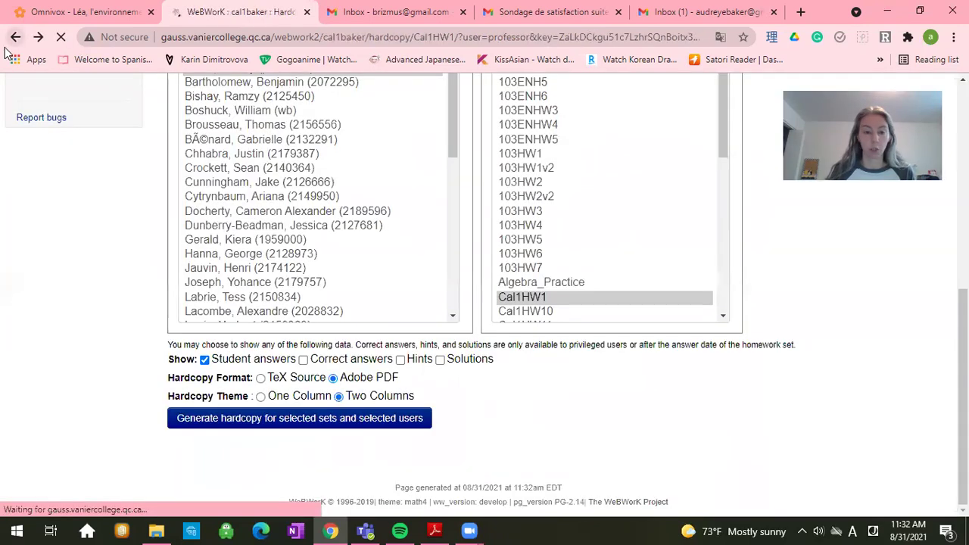
{"action": "scroll", "coordinate": [100, 216], "scroll_direction": "up", "scroll_amount": 5}
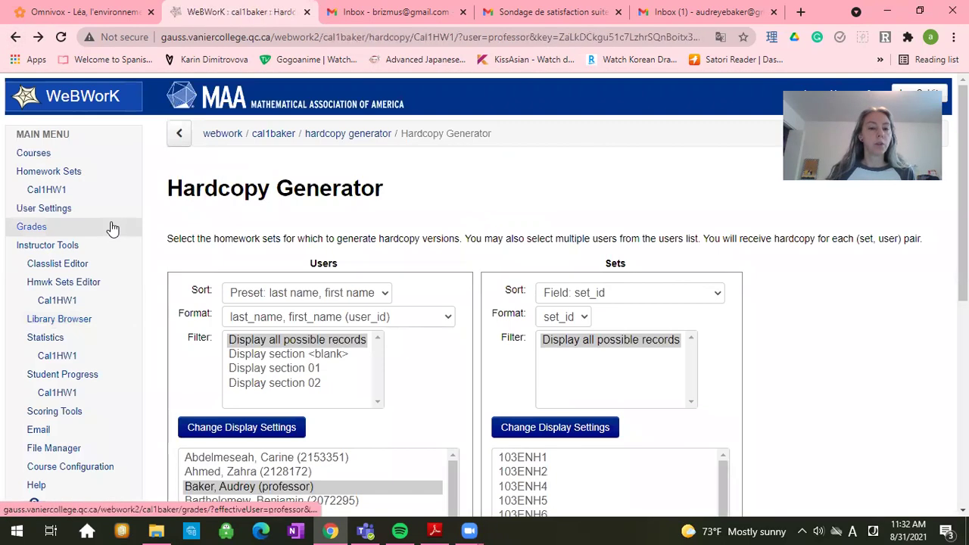
Return to Cal1HW1 and open Problem 1 to view its answer blanks
{"action": "left_click", "coordinate": [54, 196]}
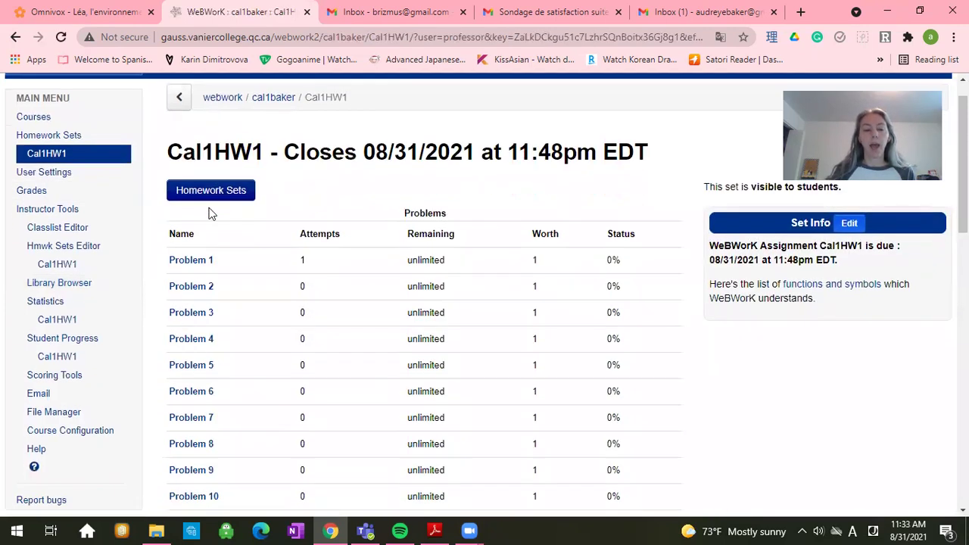
{"action": "scroll", "coordinate": [223, 219], "scroll_direction": "down", "scroll_amount": 1}
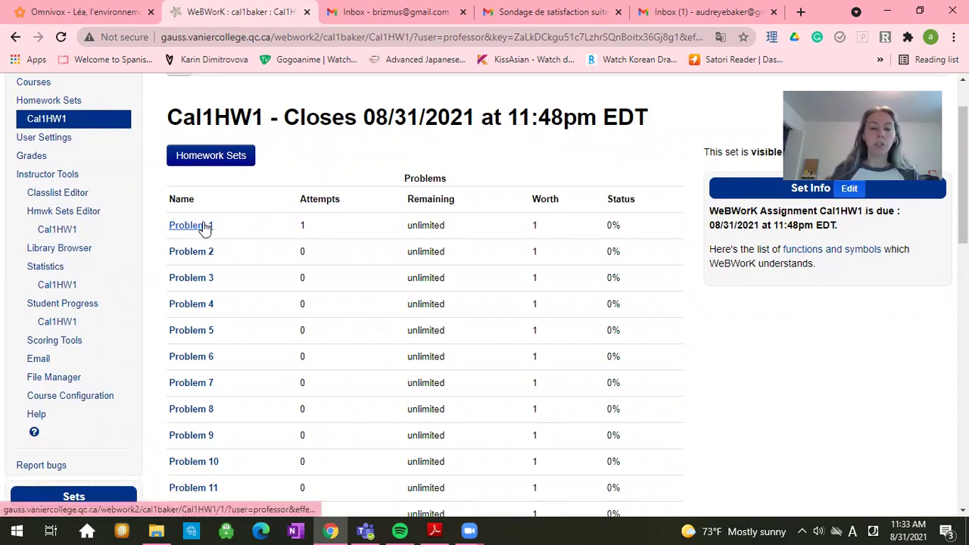
{"action": "left_click", "coordinate": [203, 227]}
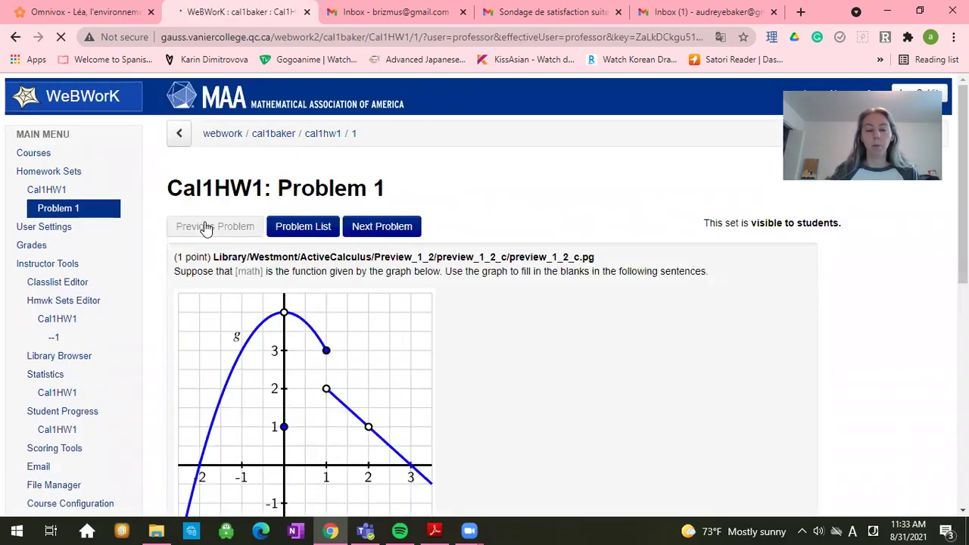
{"action": "scroll", "coordinate": [276, 252], "scroll_direction": "down", "scroll_amount": 2}
{"action": "scroll", "coordinate": [277, 252], "scroll_direction": "down", "scroll_amount": 3}
{"action": "scroll", "coordinate": [277, 251], "scroll_direction": "up", "scroll_amount": 1}
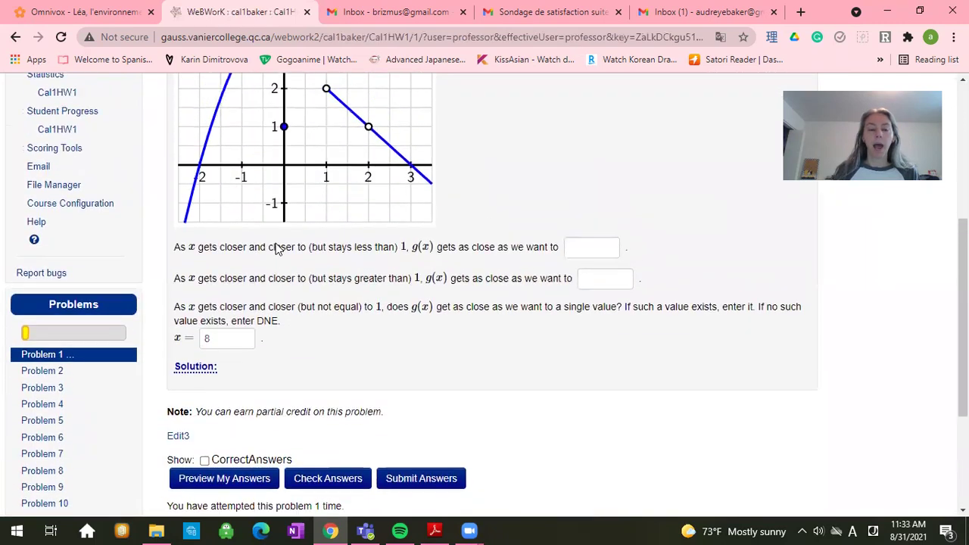
{"action": "scroll", "coordinate": [258, 241], "scroll_direction": "down", "scroll_amount": 2}
{"action": "scroll", "coordinate": [714, 210], "scroll_direction": "up", "scroll_amount": 1}
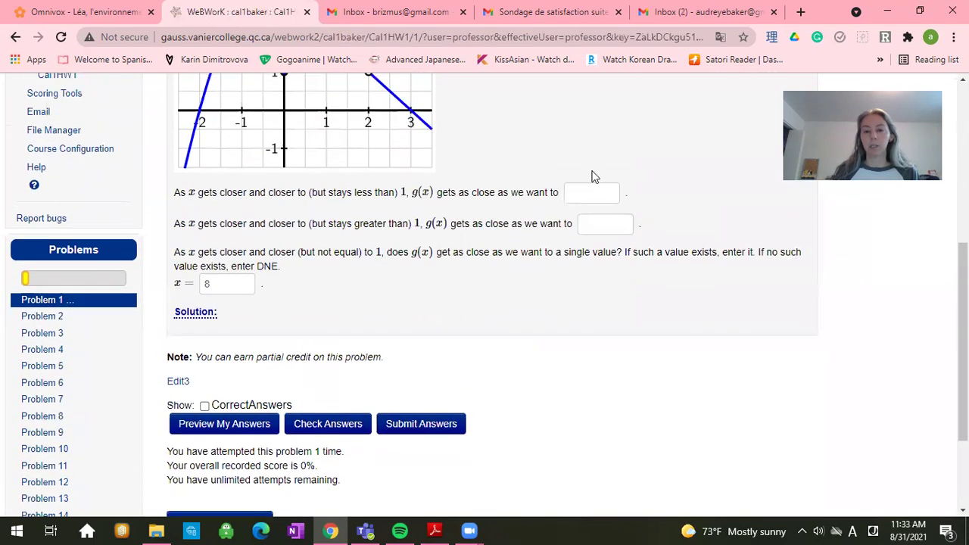
Replace the old answer 8 in the x= blank with x^2+2
{"action": "left_click", "coordinate": [583, 195]}
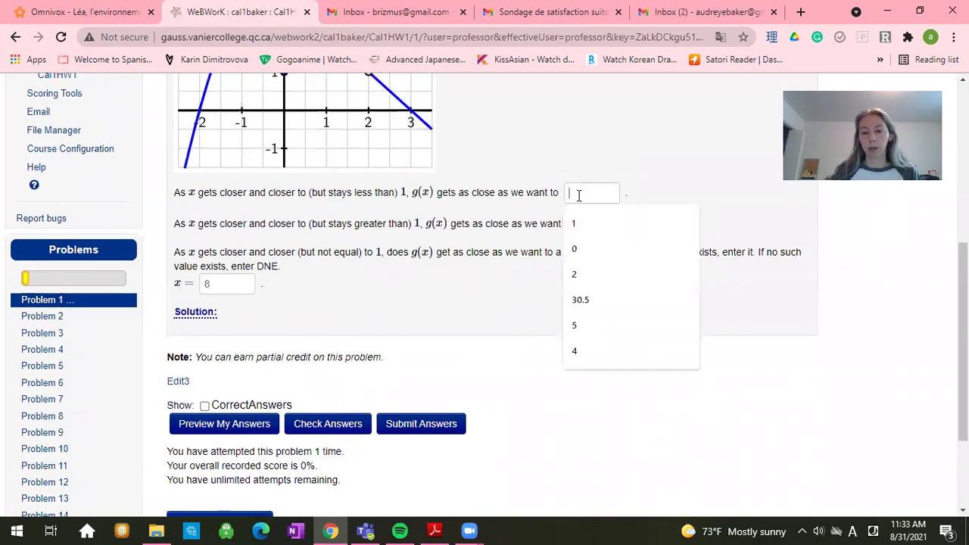
{"action": "left_click", "coordinate": [229, 281]}
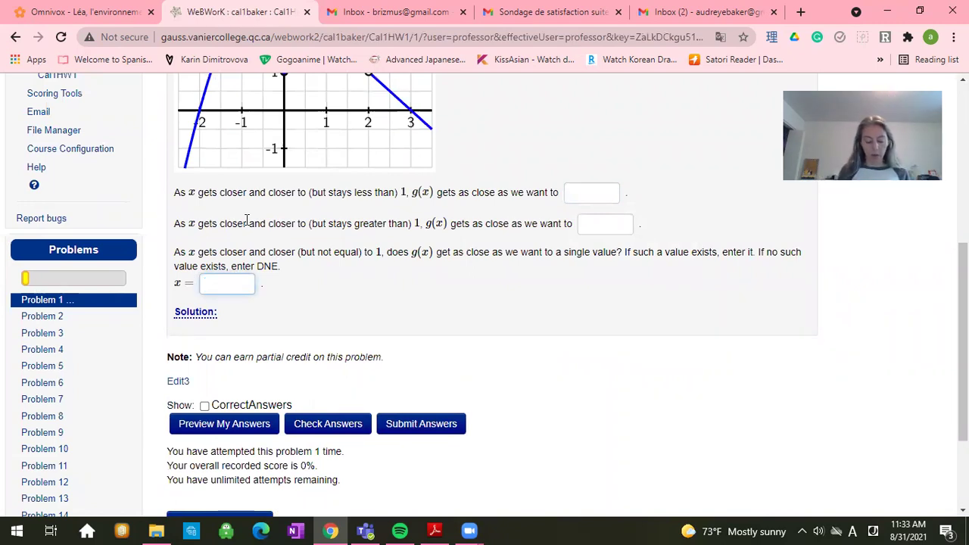
{"action": "type", "text": "x^"}
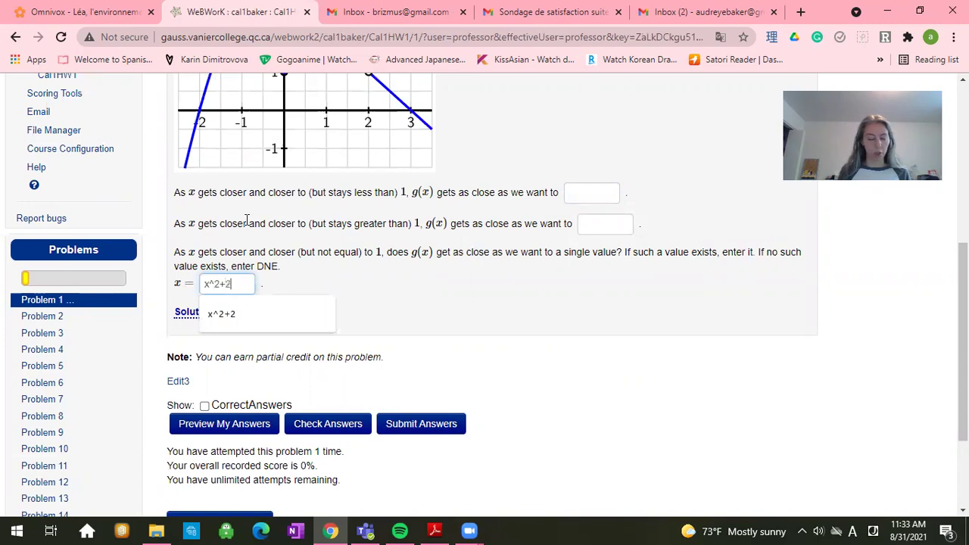
{"action": "key", "text": "Escape"}
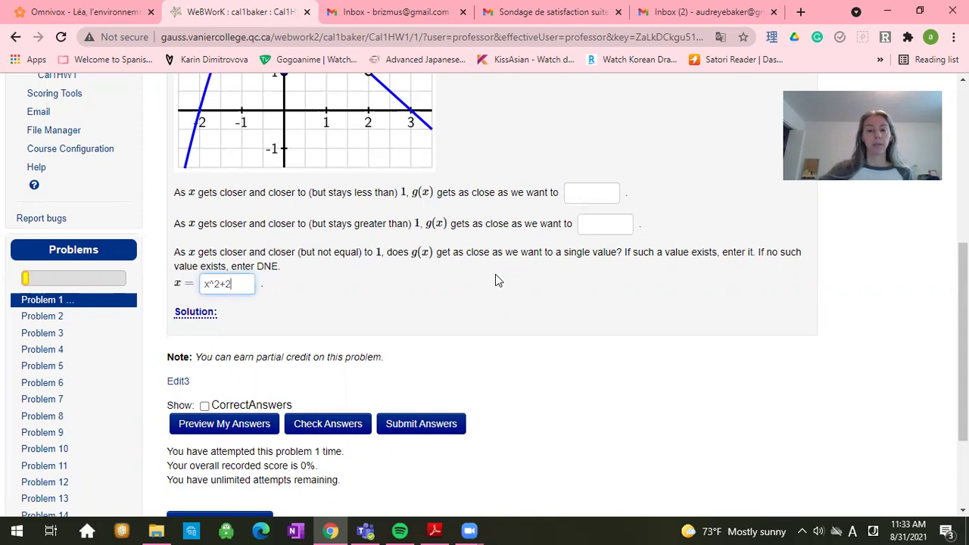
Preview how the answer x^2+2 is interpreted
{"action": "left_click", "coordinate": [194, 430]}
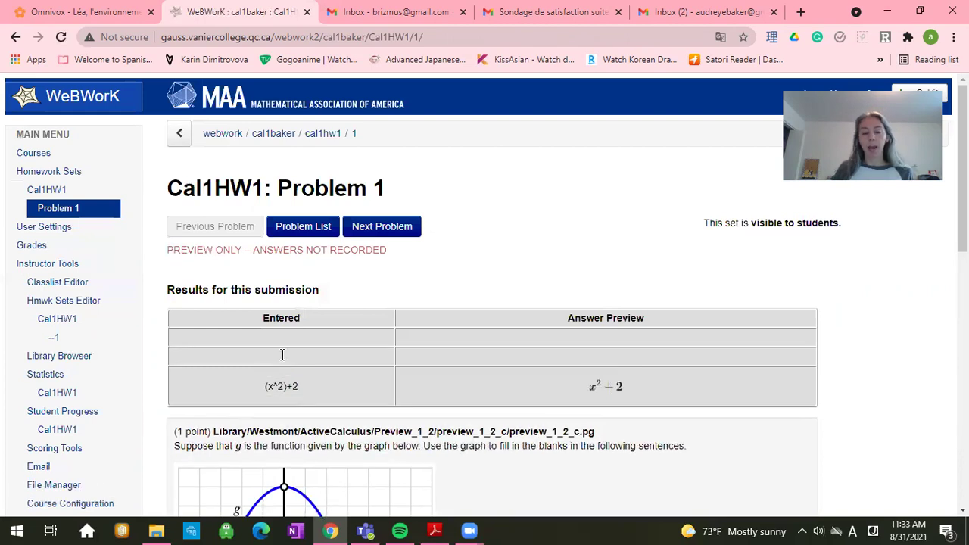
{"action": "scroll", "coordinate": [281, 353], "scroll_direction": "down", "scroll_amount": 2}
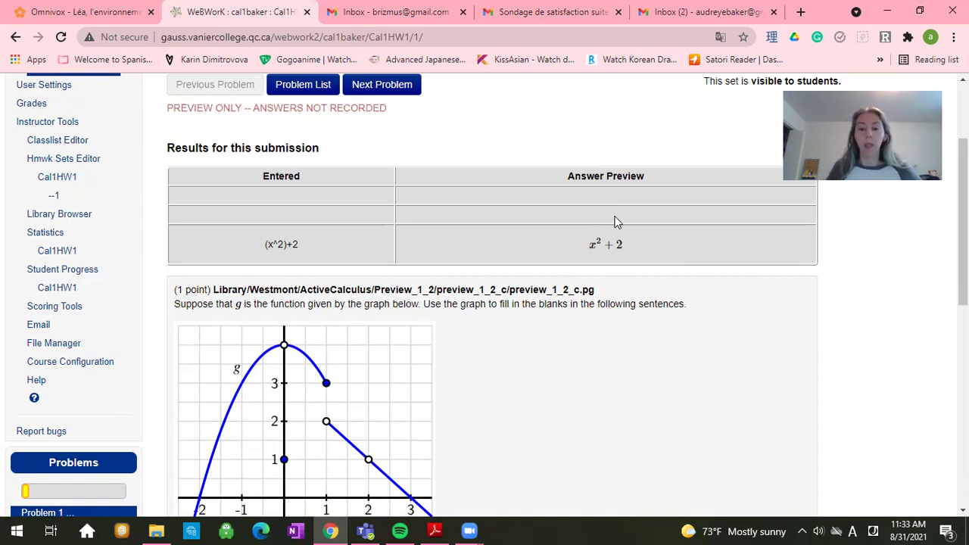
{"action": "scroll", "coordinate": [610, 220], "scroll_direction": "down", "scroll_amount": 4}
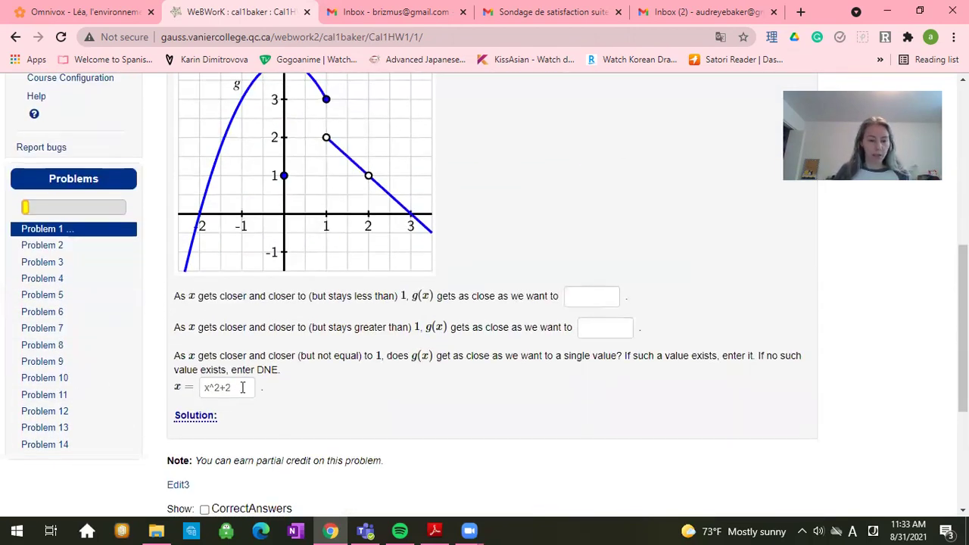
Change the x= answer to 8, preview it, and submit Problem 1's answers
{"action": "left_click_drag", "start_coordinate": [237, 387], "coordinate": [76, 392]}
{"action": "type", "text": "8"}
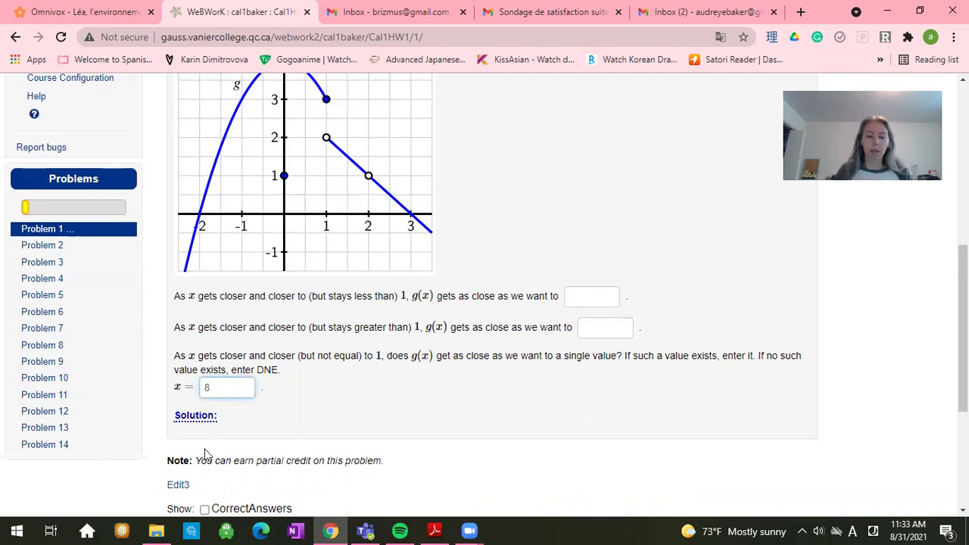
{"action": "scroll", "coordinate": [231, 373], "scroll_direction": "down", "scroll_amount": 1}
{"action": "scroll", "coordinate": [231, 373], "scroll_direction": "down", "scroll_amount": 1}
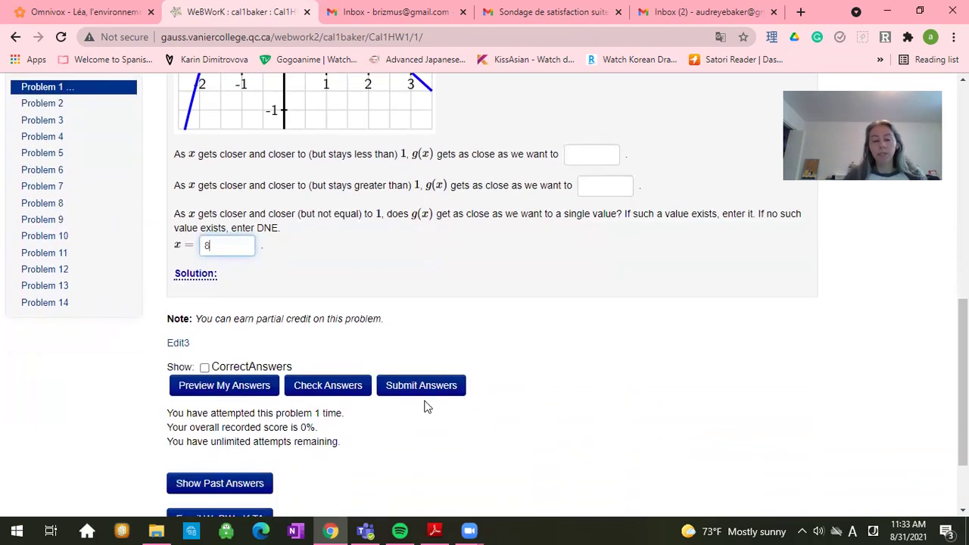
{"action": "left_click", "coordinate": [216, 388]}
{"action": "scroll", "coordinate": [568, 287], "scroll_direction": "down", "scroll_amount": 1}
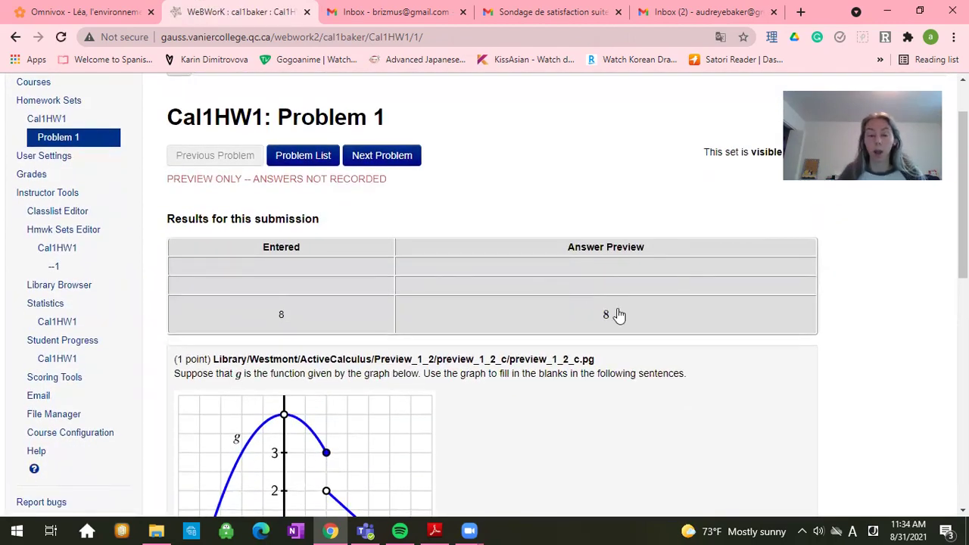
{"action": "scroll", "coordinate": [610, 306], "scroll_direction": "down", "scroll_amount": 10}
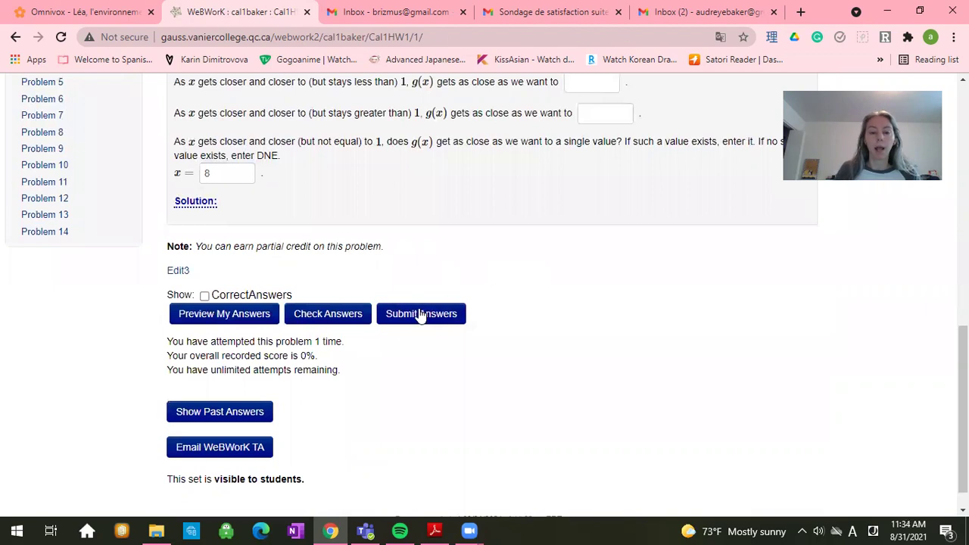
{"action": "left_click", "coordinate": [421, 313]}
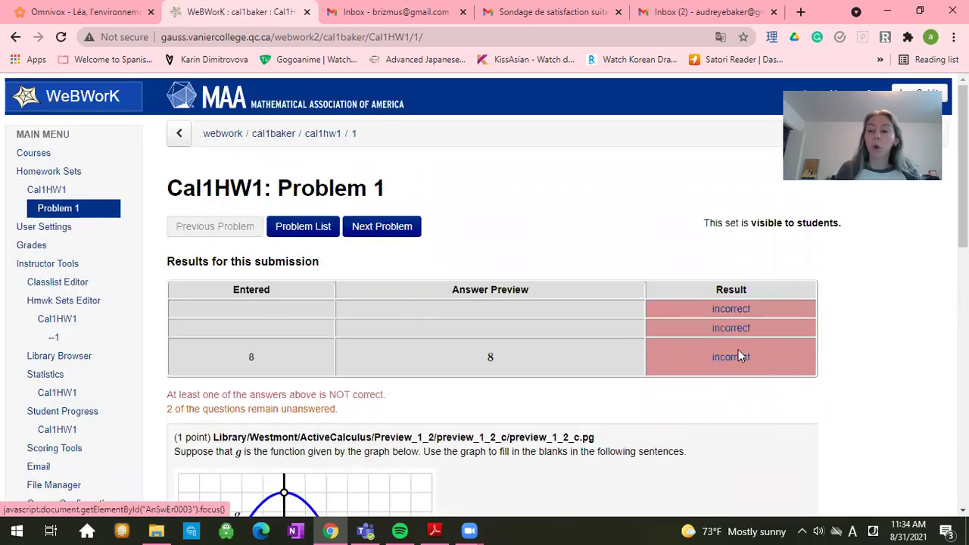
{"action": "scroll", "coordinate": [547, 335], "scroll_direction": "down", "scroll_amount": 4}
{"action": "scroll", "coordinate": [515, 314], "scroll_direction": "down", "scroll_amount": 2}
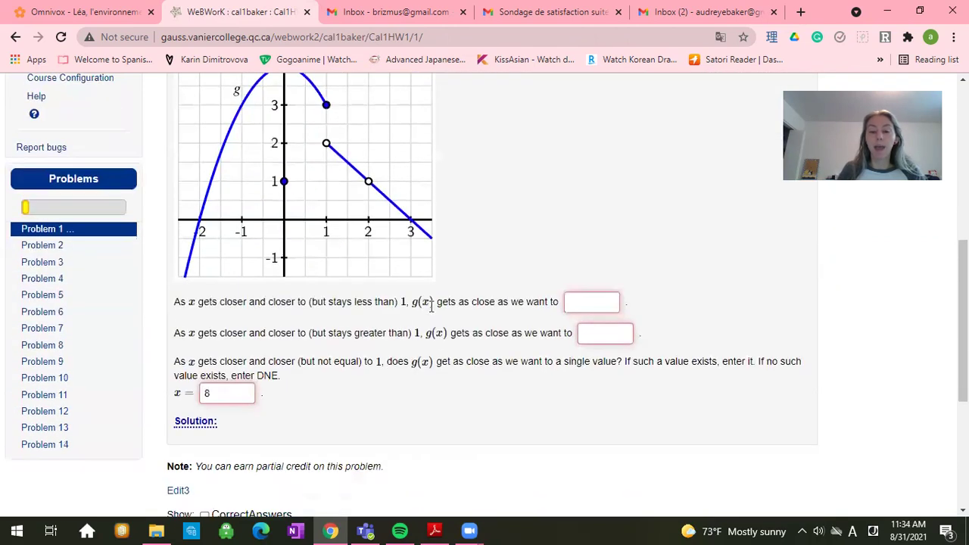
{"action": "scroll", "coordinate": [412, 309], "scroll_direction": "down", "scroll_amount": 1}
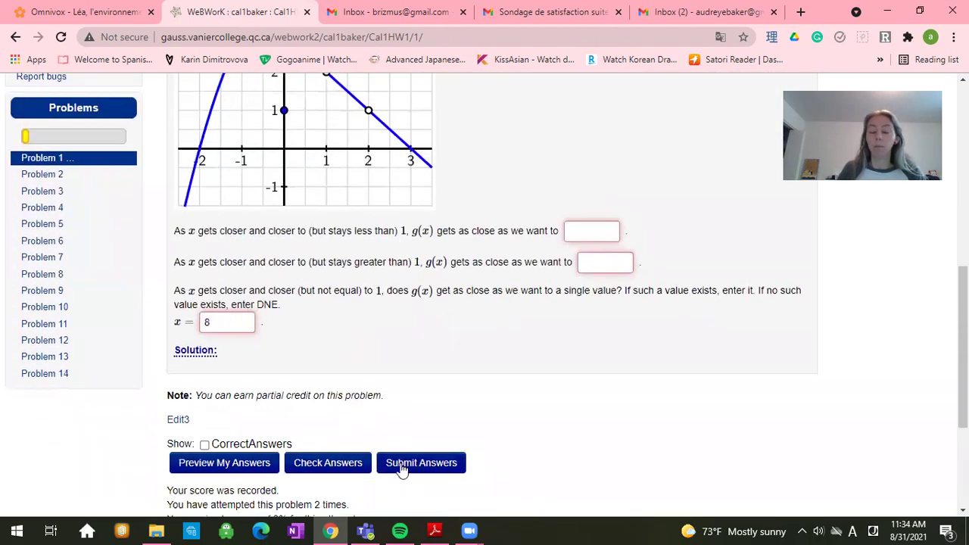
{"action": "scroll", "coordinate": [400, 465], "scroll_direction": "down", "scroll_amount": 2}
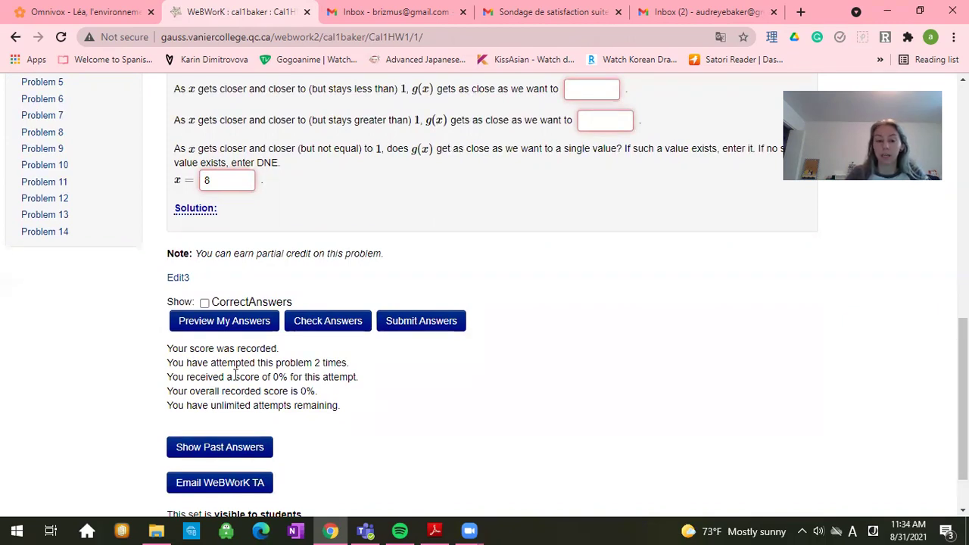
{"action": "left_click_drag", "start_coordinate": [236, 364], "coordinate": [356, 365]}
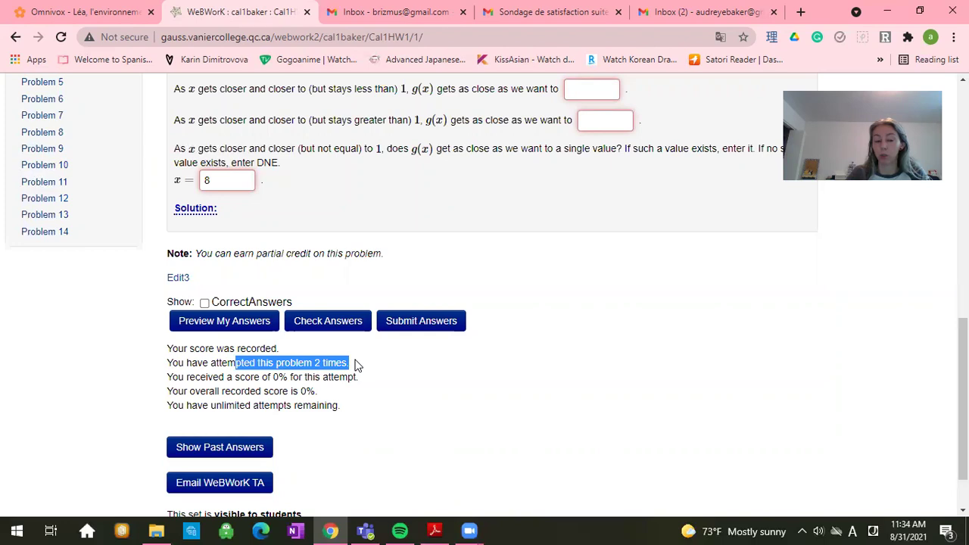
{"action": "left_click", "coordinate": [356, 365]}
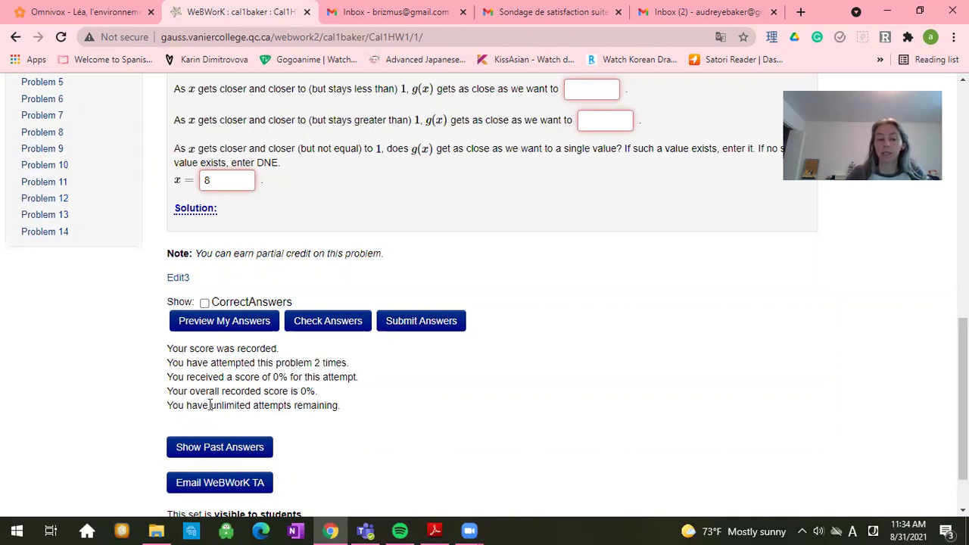
{"action": "left_click_drag", "start_coordinate": [209, 406], "coordinate": [252, 406]}
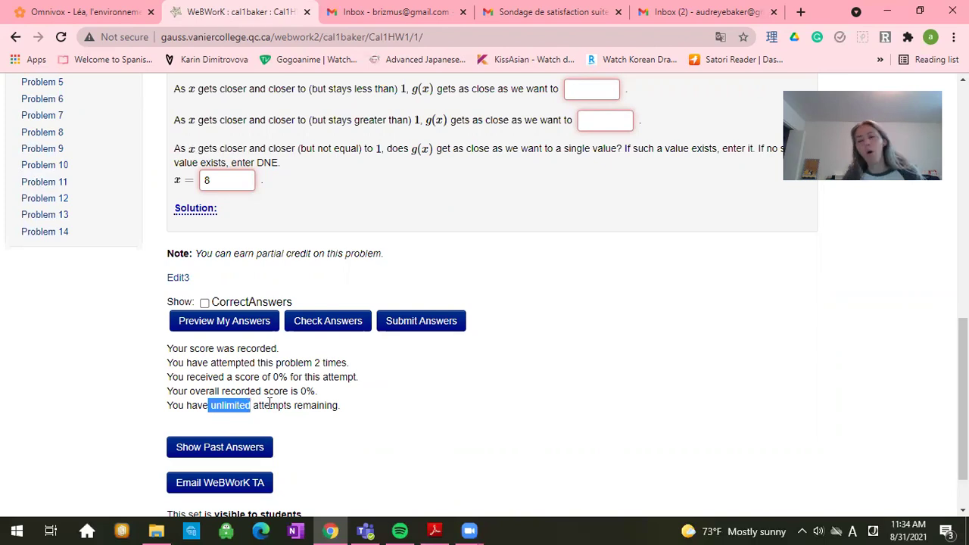
{"action": "left_click", "coordinate": [236, 382]}
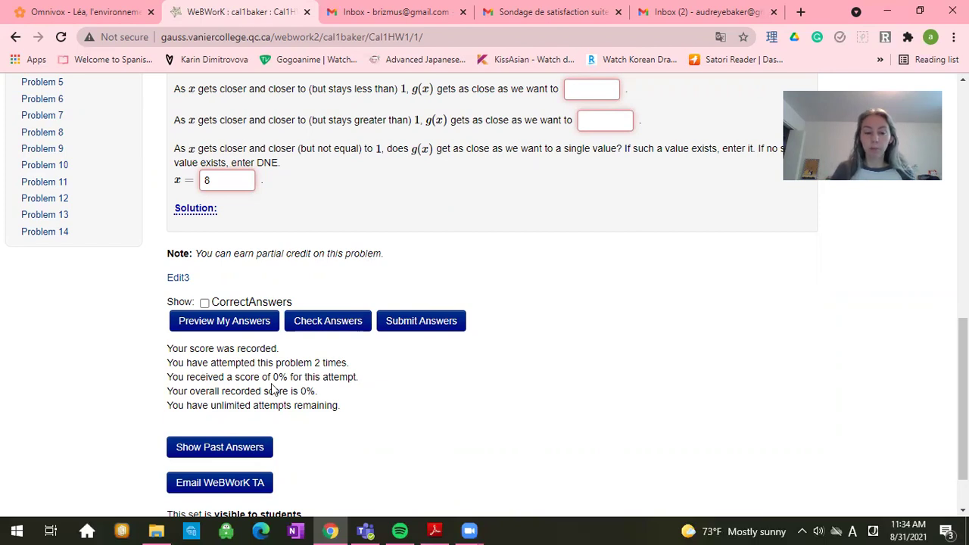
{"action": "left_click_drag", "start_coordinate": [271, 379], "coordinate": [297, 377]}
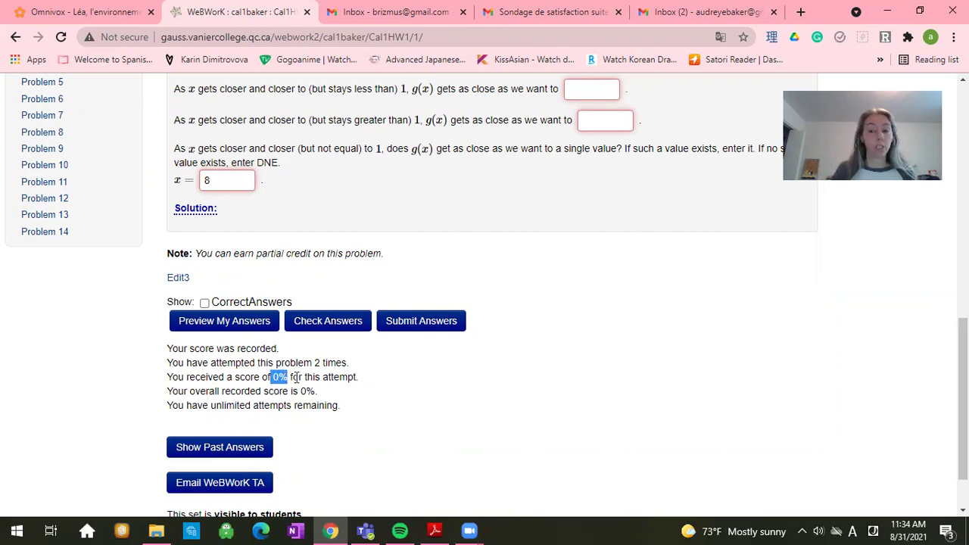
{"action": "scroll", "coordinate": [310, 341], "scroll_direction": "up", "scroll_amount": 7}
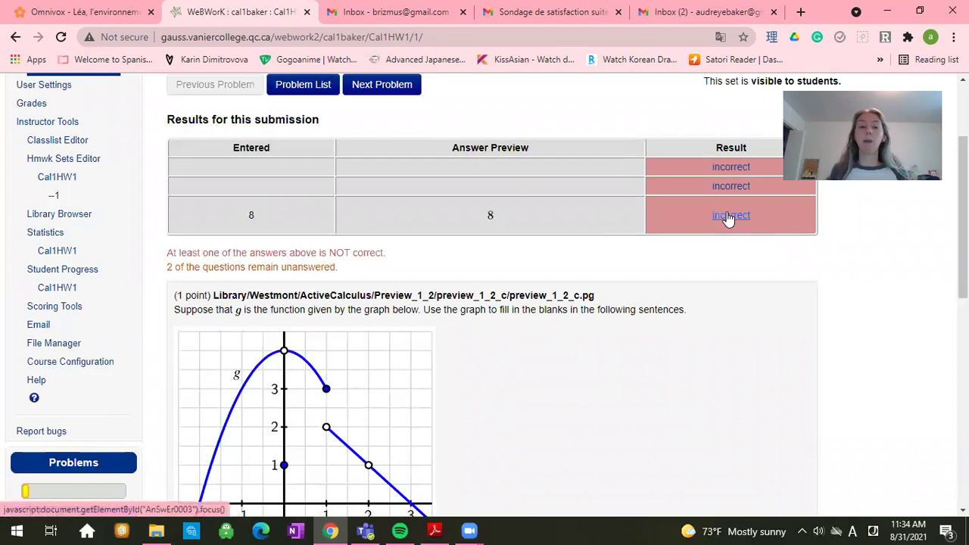
{"action": "left_click", "coordinate": [728, 218]}
{"action": "scroll", "coordinate": [195, 407], "scroll_direction": "down", "scroll_amount": 4}
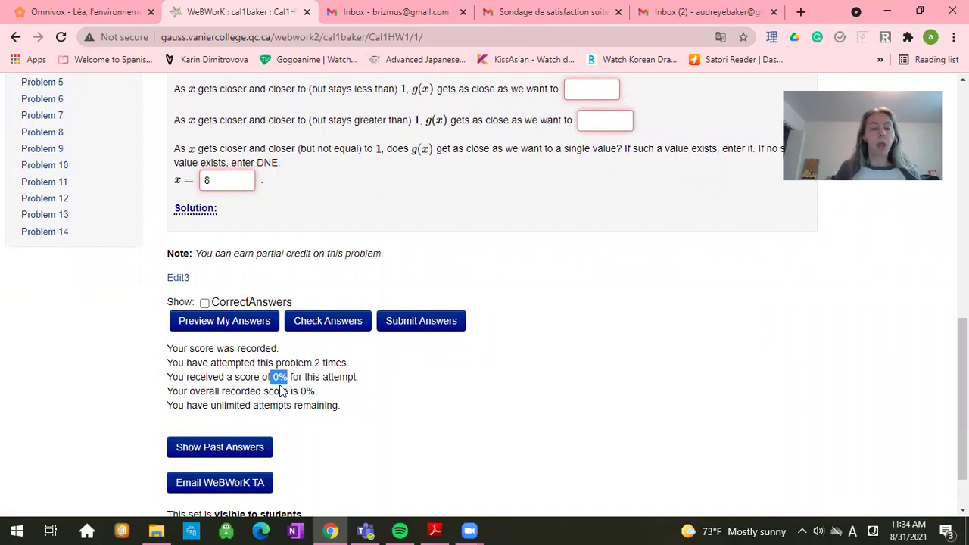
{"action": "left_click", "coordinate": [318, 376]}
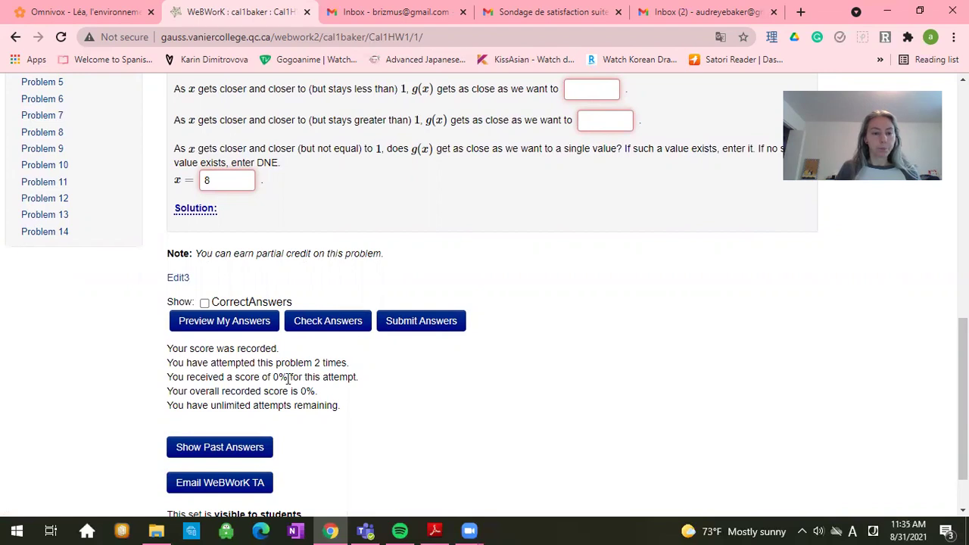
{"action": "scroll", "coordinate": [285, 379], "scroll_direction": "up", "scroll_amount": 8}
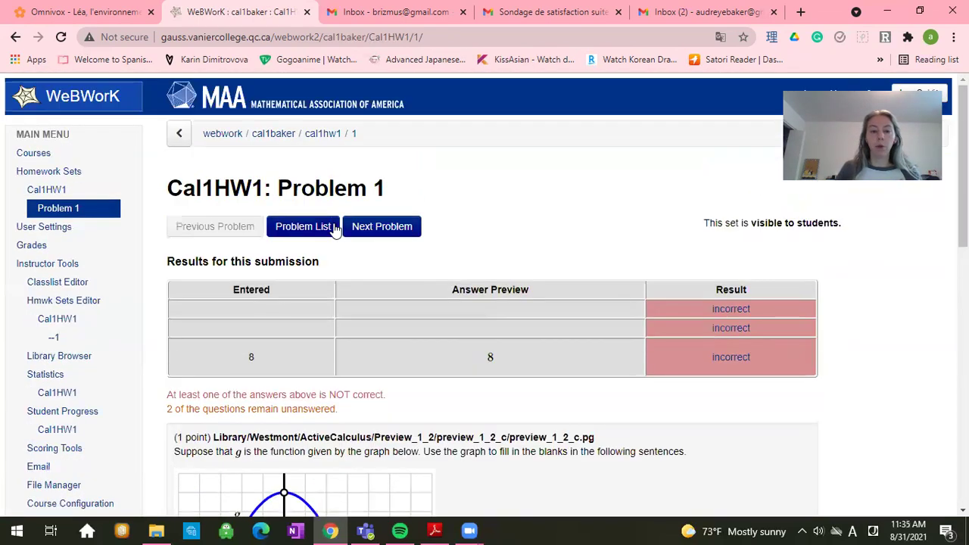
Go to Problem 2's graph-based limits question and focus its first of five answer blanks
{"action": "left_click", "coordinate": [393, 232]}
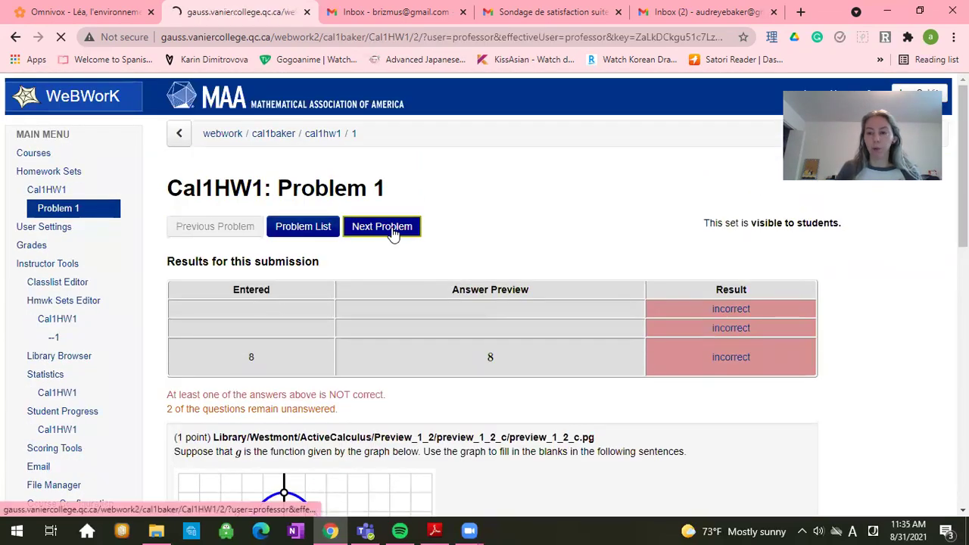
{"action": "scroll", "coordinate": [394, 232], "scroll_direction": "down", "scroll_amount": 5}
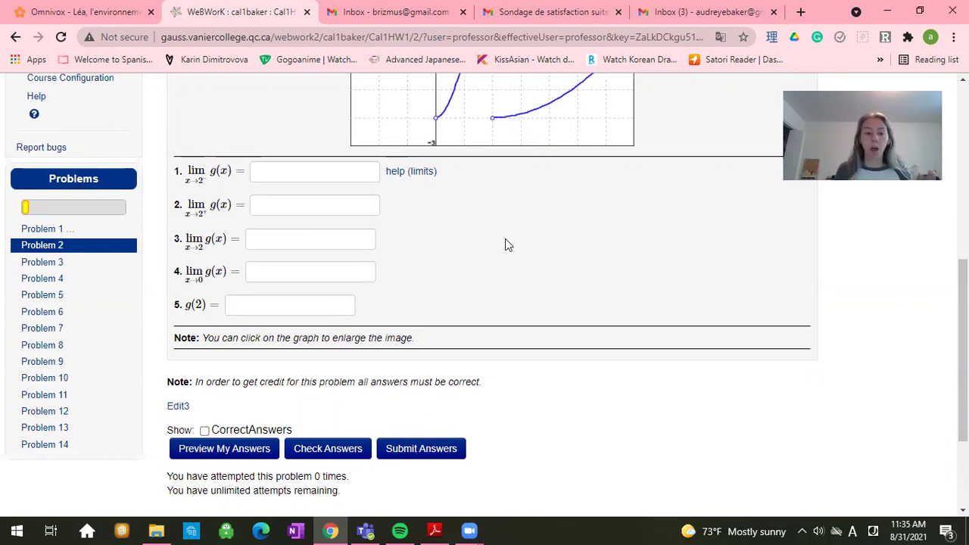
{"action": "left_click", "coordinate": [309, 181]}
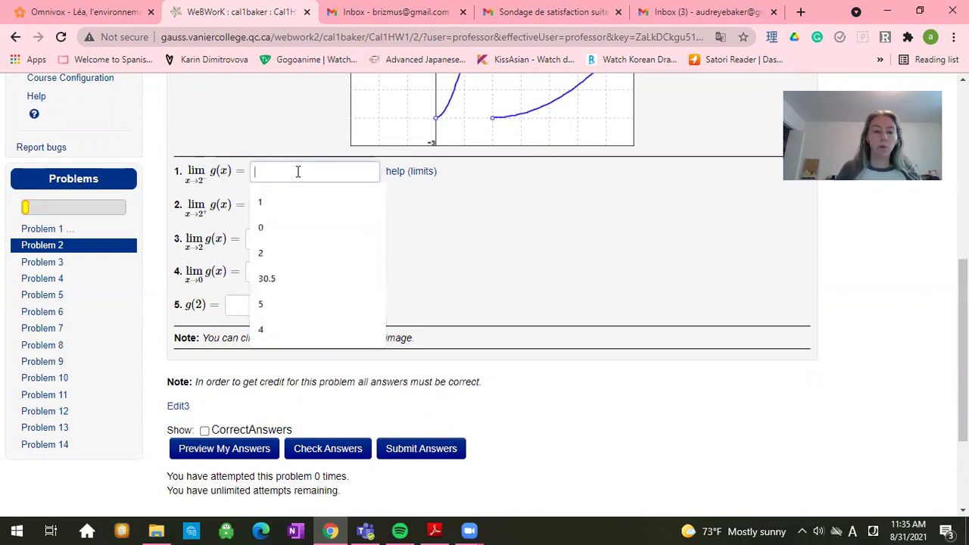
{"action": "left_click", "coordinate": [678, 218]}
{"action": "scroll", "coordinate": [449, 210], "scroll_direction": "up", "scroll_amount": 1}
{"action": "scroll", "coordinate": [448, 210], "scroll_direction": "up", "scroll_amount": 3}
{"action": "scroll", "coordinate": [435, 210], "scroll_direction": "down", "scroll_amount": 5}
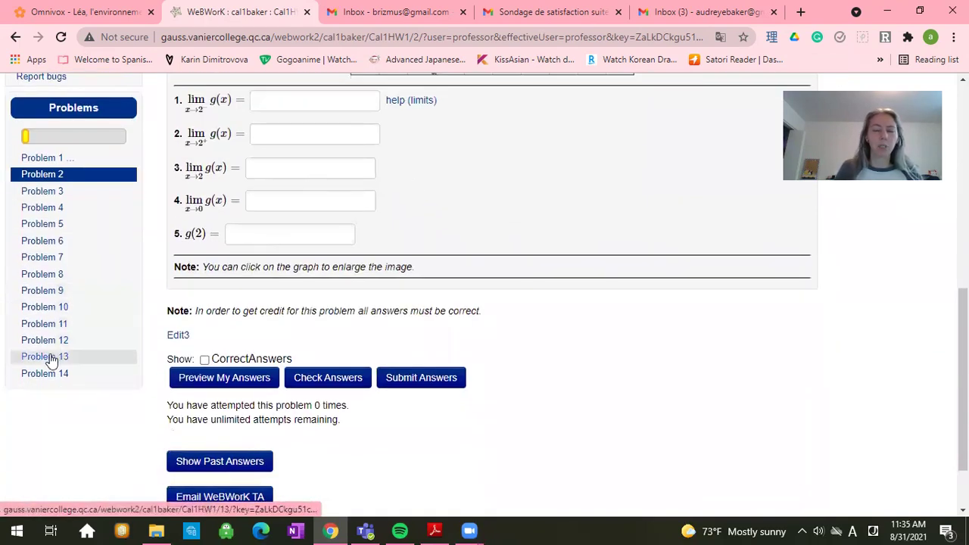
Open Problem 13 from the Problems sidebar and look over its three piecewise-limit blanks
{"action": "left_click", "coordinate": [51, 359]}
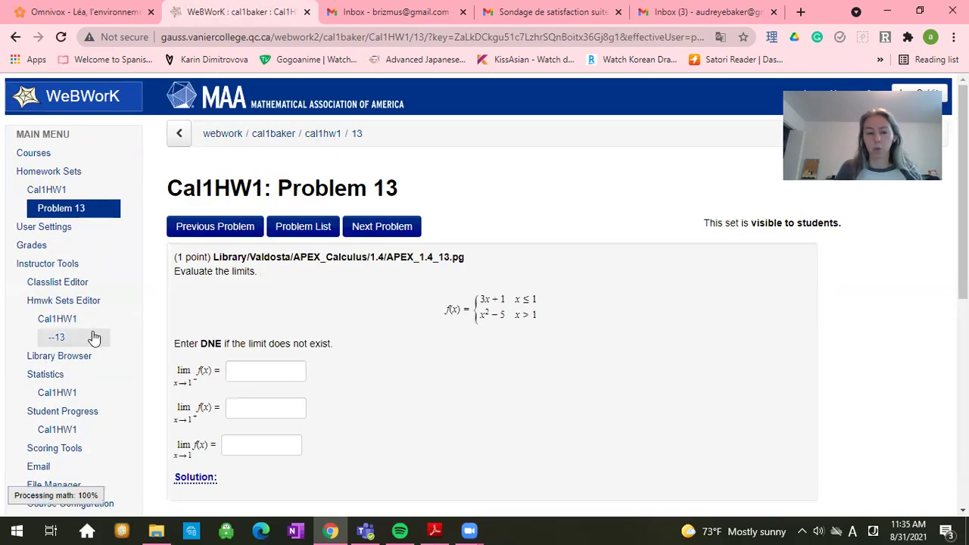
{"action": "scroll", "coordinate": [86, 303], "scroll_direction": "down", "scroll_amount": 10}
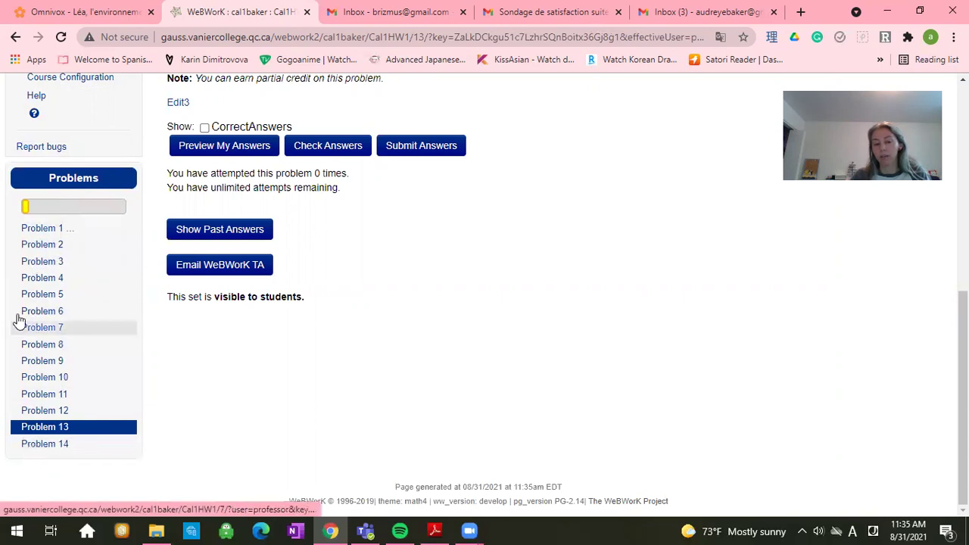
{"action": "scroll", "coordinate": [302, 260], "scroll_direction": "up", "scroll_amount": 3}
{"action": "scroll", "coordinate": [286, 263], "scroll_direction": "down", "scroll_amount": 3}
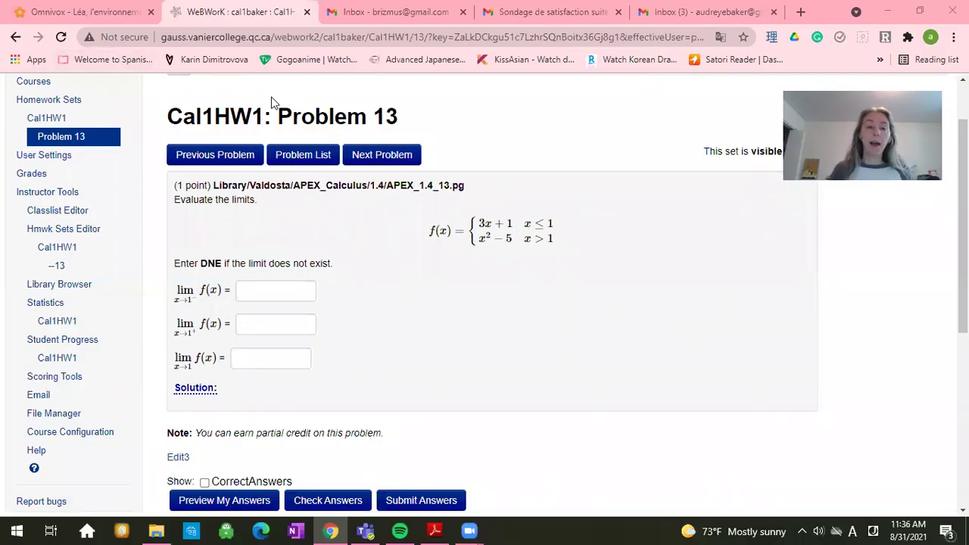
Return to the Omnivox Léa tab and scroll to the Important Documents list
{"action": "left_click", "coordinate": [3, 21]}
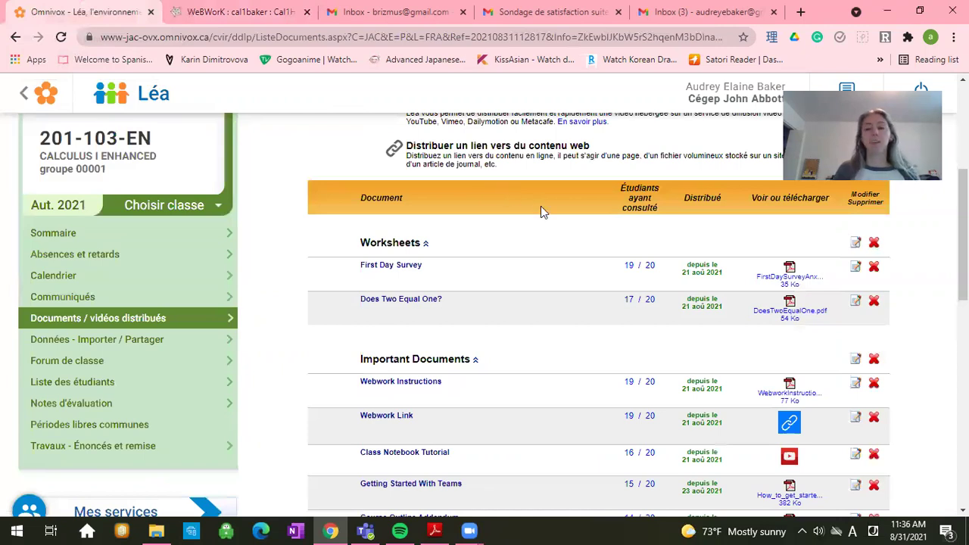
{"action": "scroll", "coordinate": [490, 237], "scroll_direction": "down", "scroll_amount": 1}
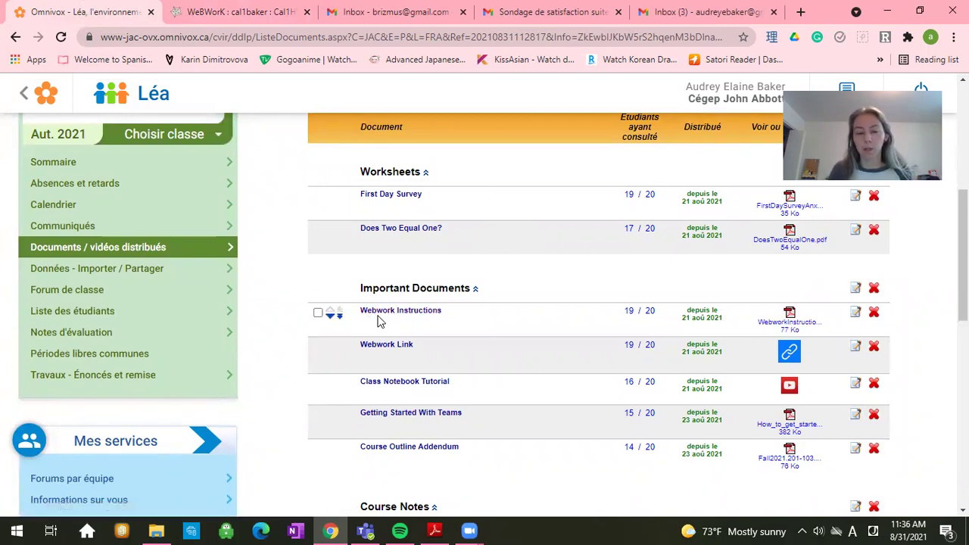
Open the Webwork Instructions PDF and read its first page
{"action": "left_click", "coordinate": [778, 329]}
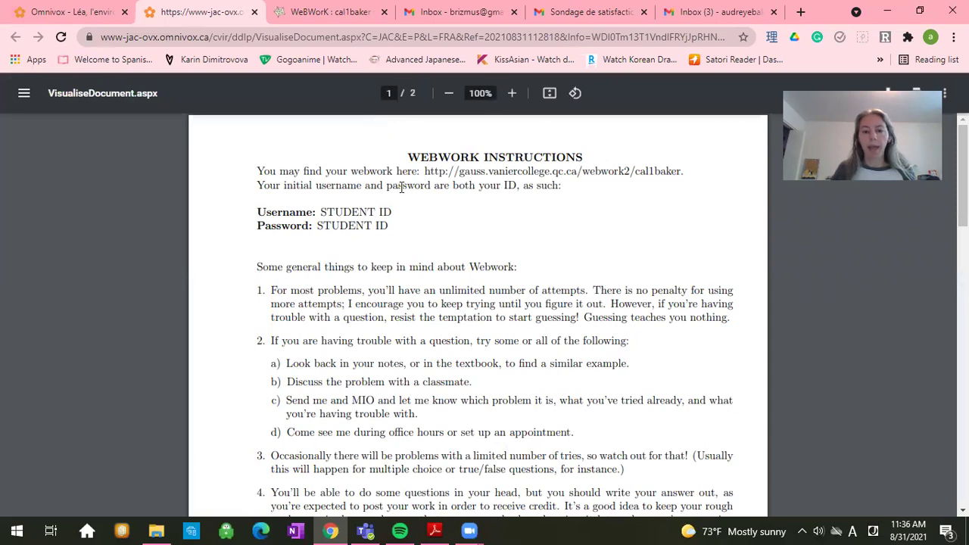
{"action": "scroll", "coordinate": [468, 221], "scroll_direction": "down", "scroll_amount": 1}
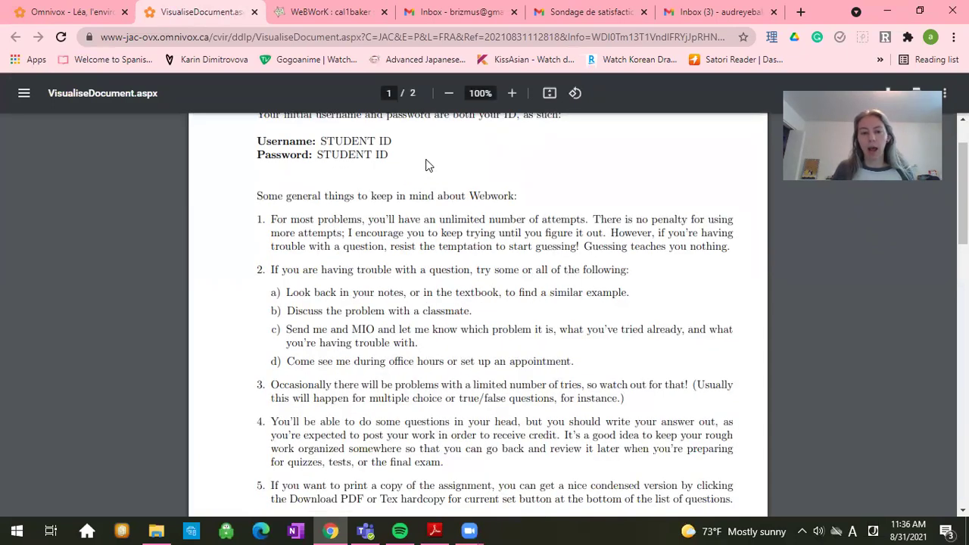
{"action": "scroll", "coordinate": [428, 163], "scroll_direction": "down", "scroll_amount": 1}
{"action": "scroll", "coordinate": [428, 162], "scroll_direction": "up", "scroll_amount": 2}
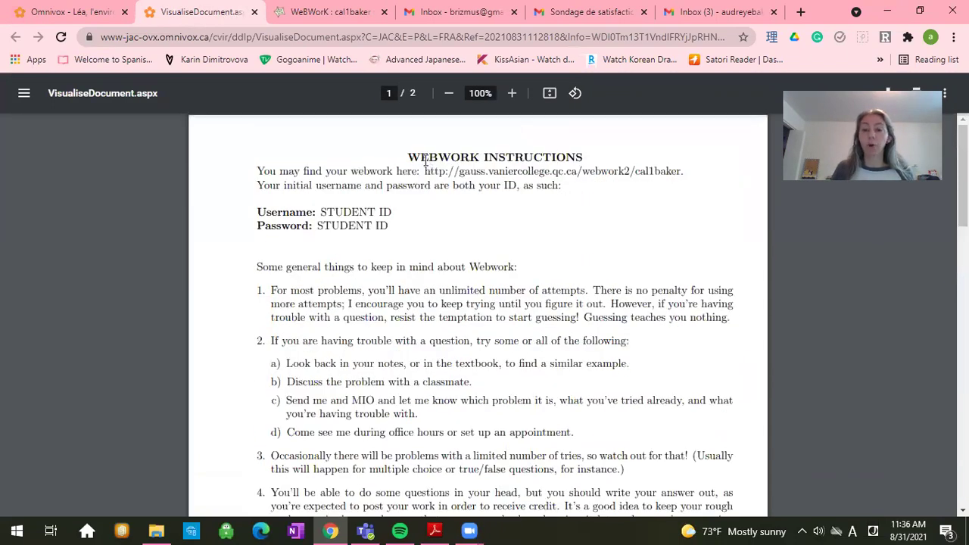
{"action": "scroll", "coordinate": [416, 163], "scroll_direction": "down", "scroll_amount": 5}
{"action": "scroll", "coordinate": [420, 182], "scroll_direction": "down", "scroll_amount": 6}
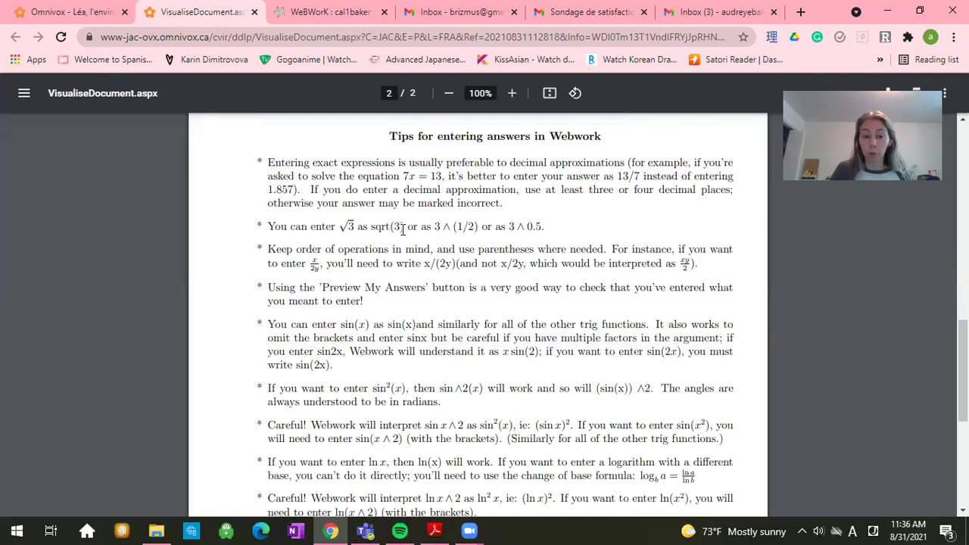
{"action": "scroll", "coordinate": [356, 216], "scroll_direction": "down", "scroll_amount": 1}
Read the PDF's answer-entry tips, then go back to Problem 13 in WeBWorK
{"action": "scroll", "coordinate": [262, 199], "scroll_direction": "down", "scroll_amount": 1}
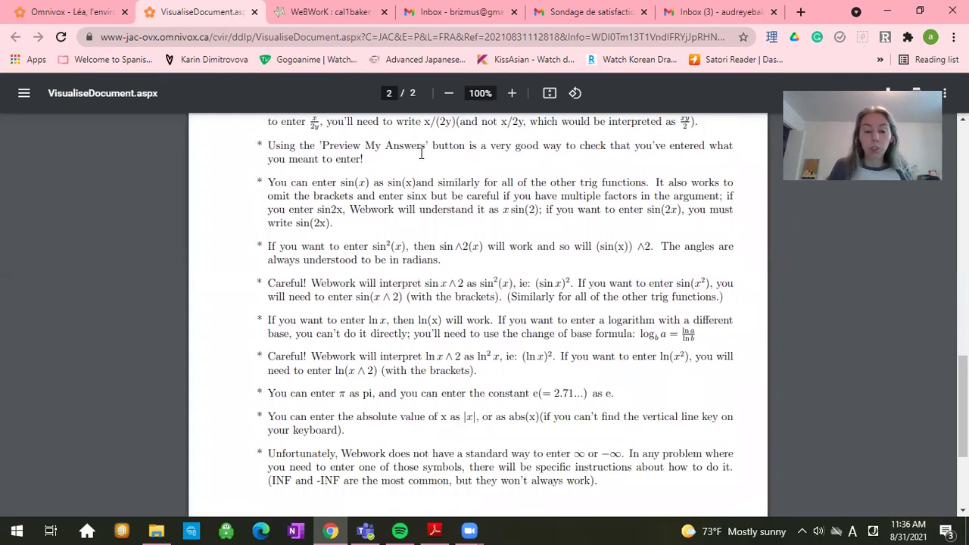
{"action": "scroll", "coordinate": [409, 174], "scroll_direction": "down", "scroll_amount": 1}
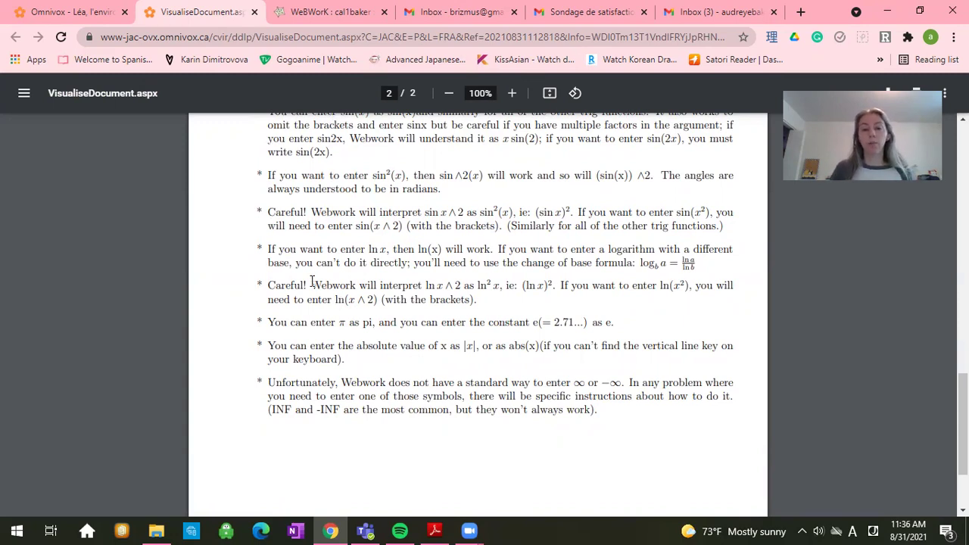
{"action": "scroll", "coordinate": [315, 372], "scroll_direction": "up", "scroll_amount": 2}
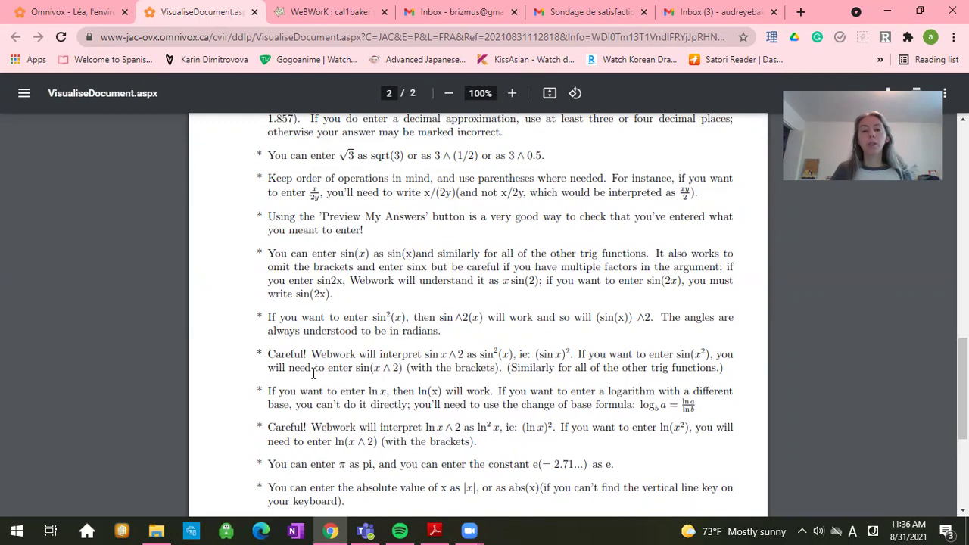
{"action": "scroll", "coordinate": [461, 171], "scroll_direction": "up", "scroll_amount": 1}
{"action": "scroll", "coordinate": [501, 197], "scroll_direction": "down", "scroll_amount": 2}
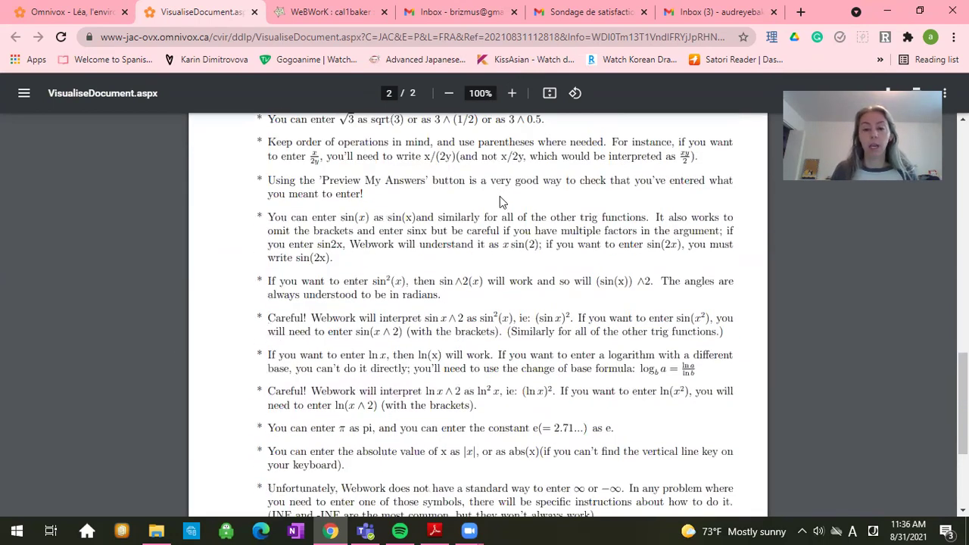
{"action": "scroll", "coordinate": [500, 201], "scroll_direction": "down", "scroll_amount": 1}
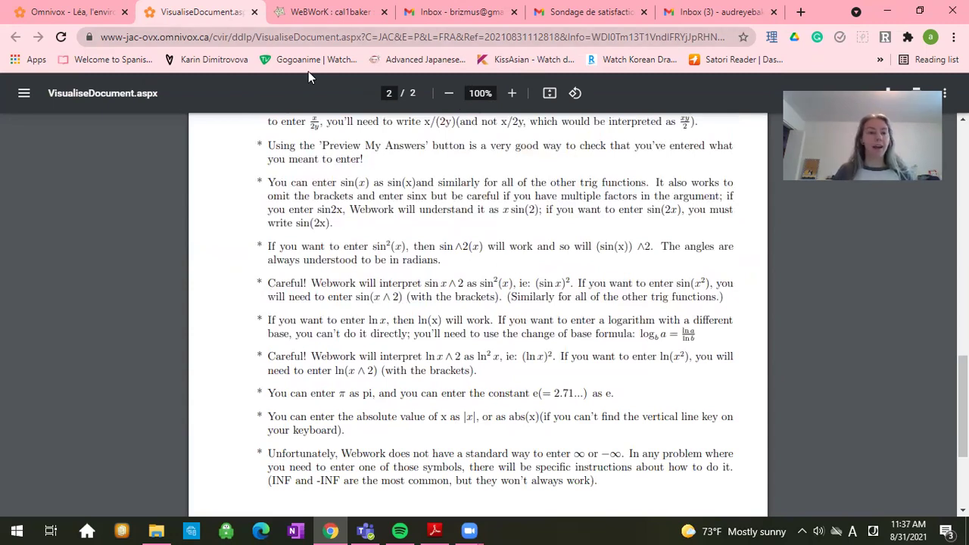
{"action": "left_click", "coordinate": [337, 12]}
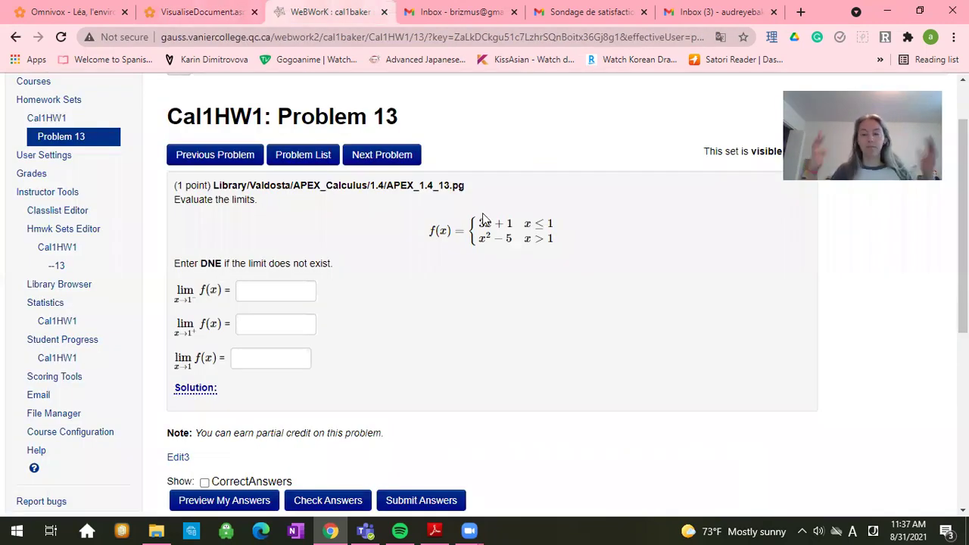